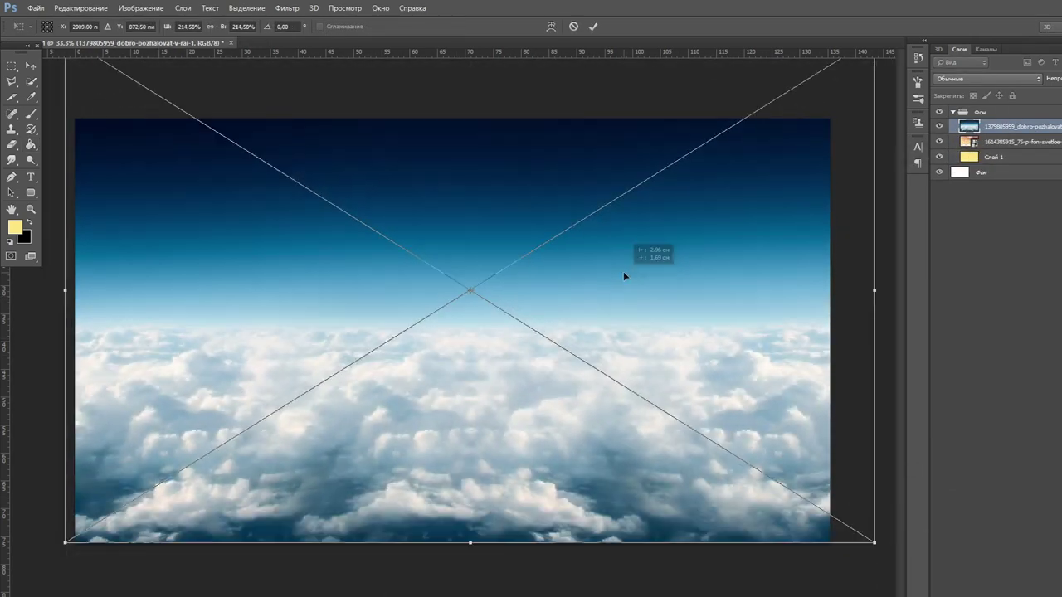
- Stretch the cloud photo across the canvas and erase the pink sky along the horizon
key(Return)
drag(1016, 126, 1001, 156)
right_click(513, 408)
drag(647, 440, 37, 454)
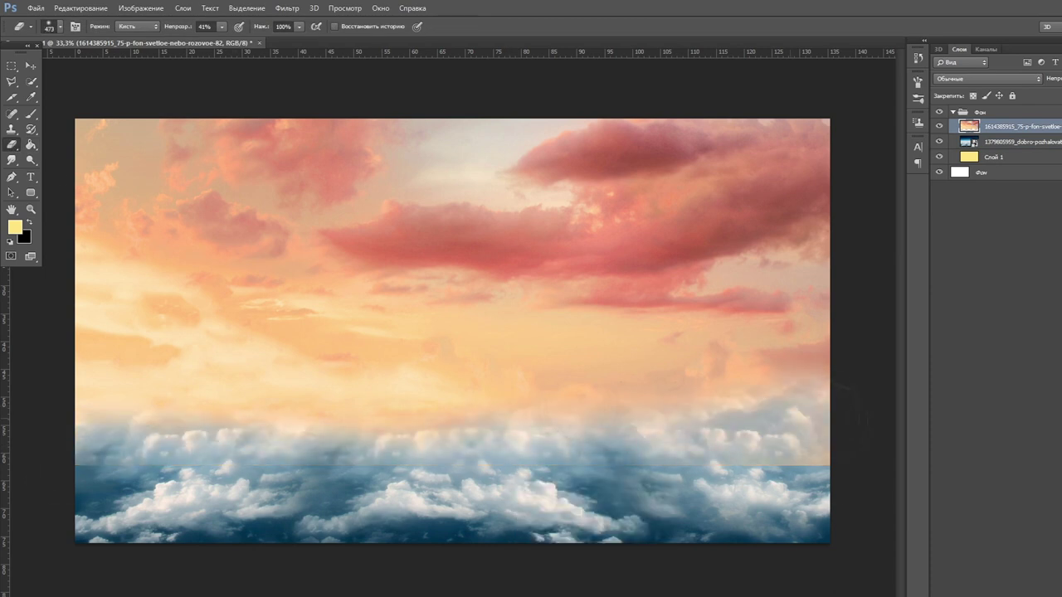
drag(124, 406, 796, 431)
- Add a colorized Hue/Saturation layer tinting the clouds sepia
click(988, 588)
click(1012, 467)
click(811, 444)
drag(756, 379, 770, 384)
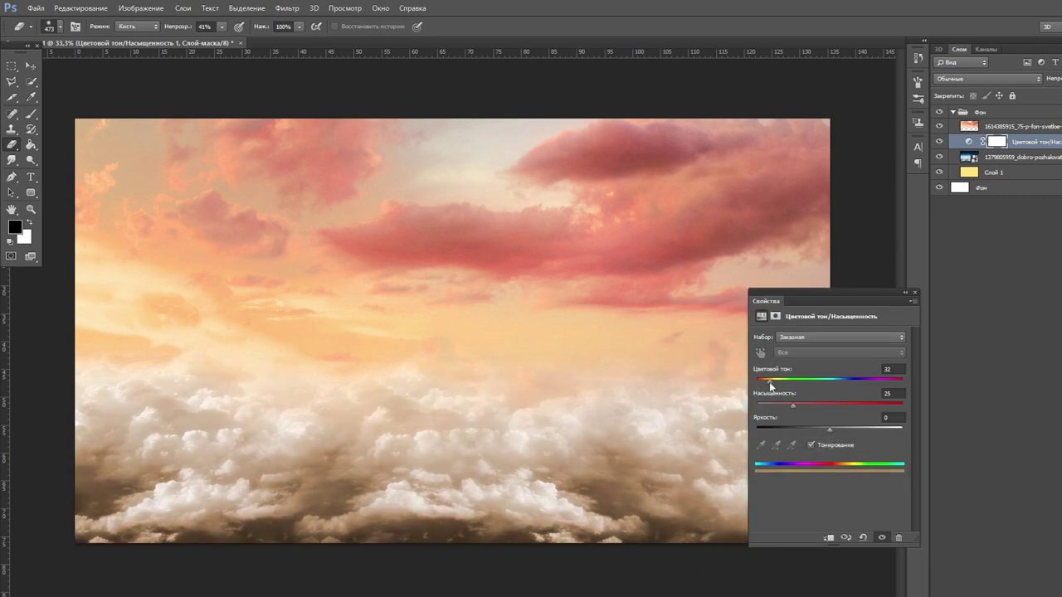
- Add a second colorized Hue/Saturation layer shifting the tint to warm orange
click(905, 292)
click(989, 589)
click(1012, 467)
click(638, 445)
mouse_move(587, 385)
mouse_down()
mouse_move(595, 395)
mouse_move(600, 381)
mouse_up()
- Duplicate the clouds layer above the adjustments and position the lightened copy
click(1011, 172)
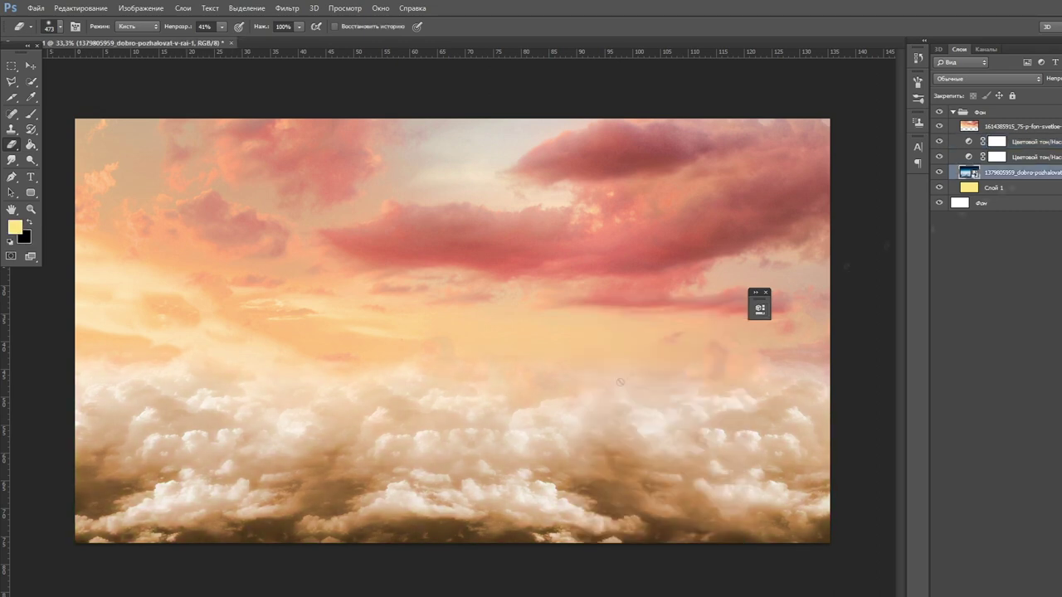
key(ctrl+t)
key(Return)
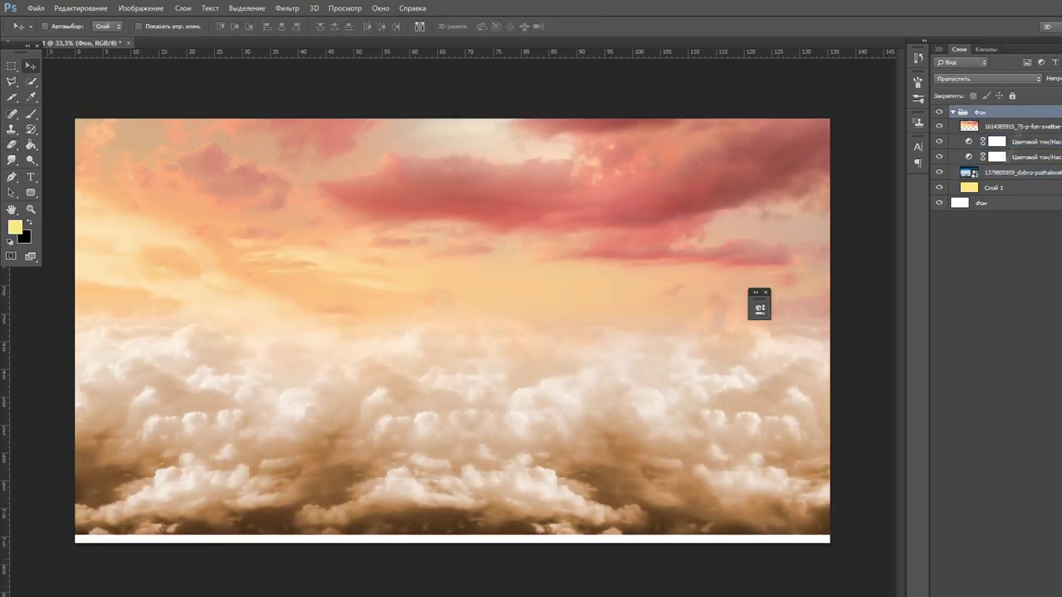
key(ctrl+j)
drag(1007, 172, 1004, 122)
scroll(961, 78, down, 8)
drag(588, 423, 578, 457)
- Rasterize the cloud copy and erase parts to reveal the warm clouds
key(e)
click(578, 457)
click(575, 362)
drag(576, 363, 222, 415)
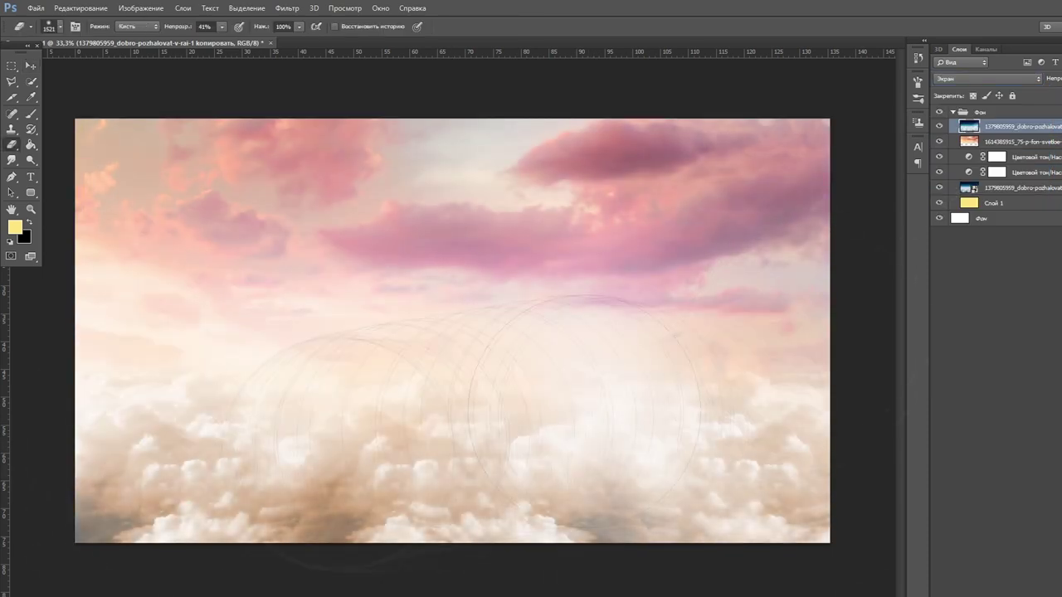
- Place the sea-rock photo above the pink sky and collapse the sky group
click(286, 7)
click(1021, 141)
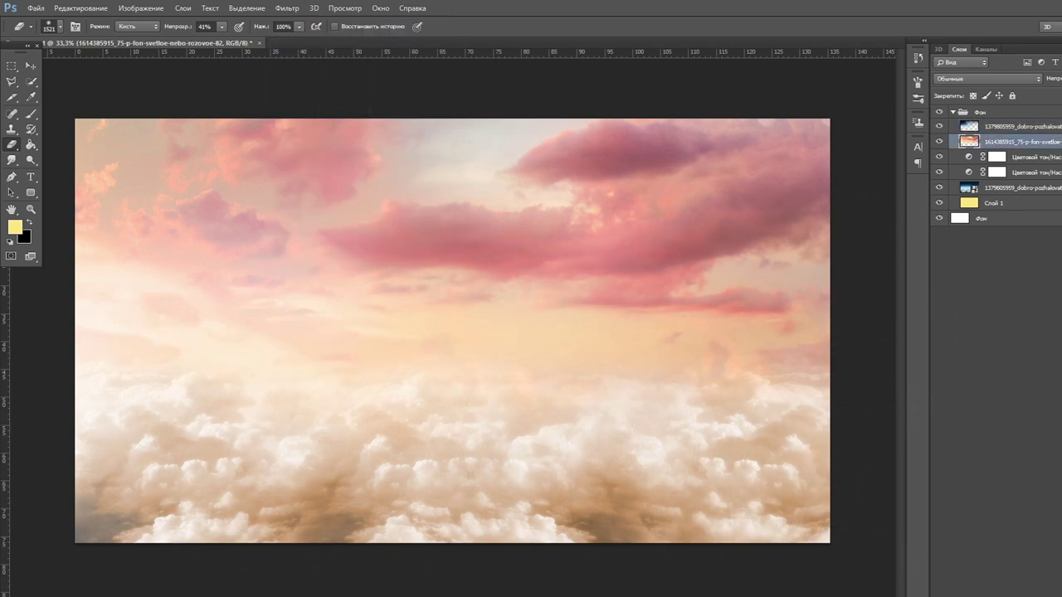
click(287, 8)
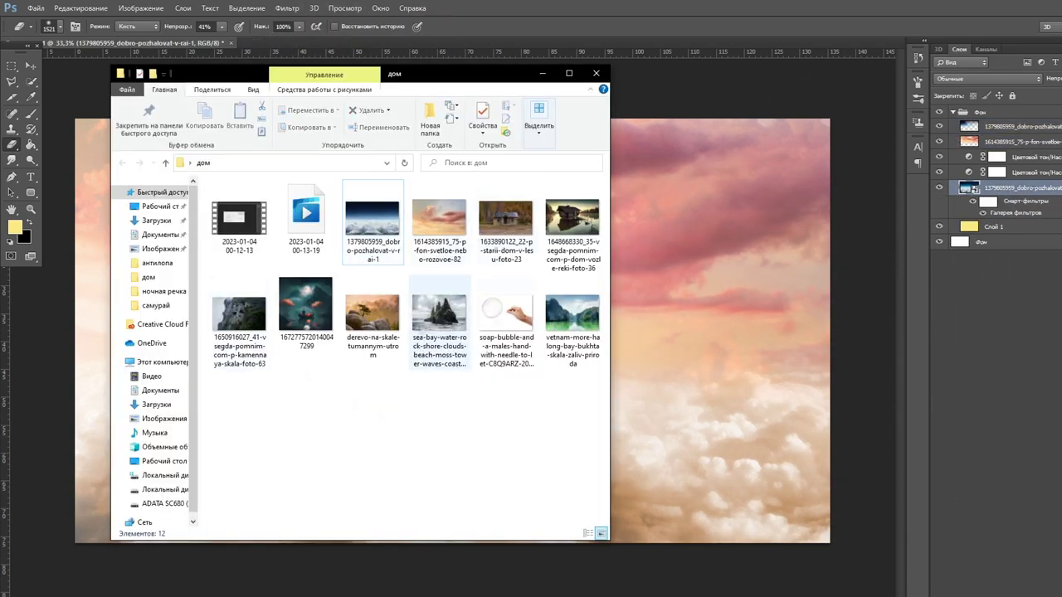
drag(440, 323, 450, 390)
key(Return)
click(955, 128)
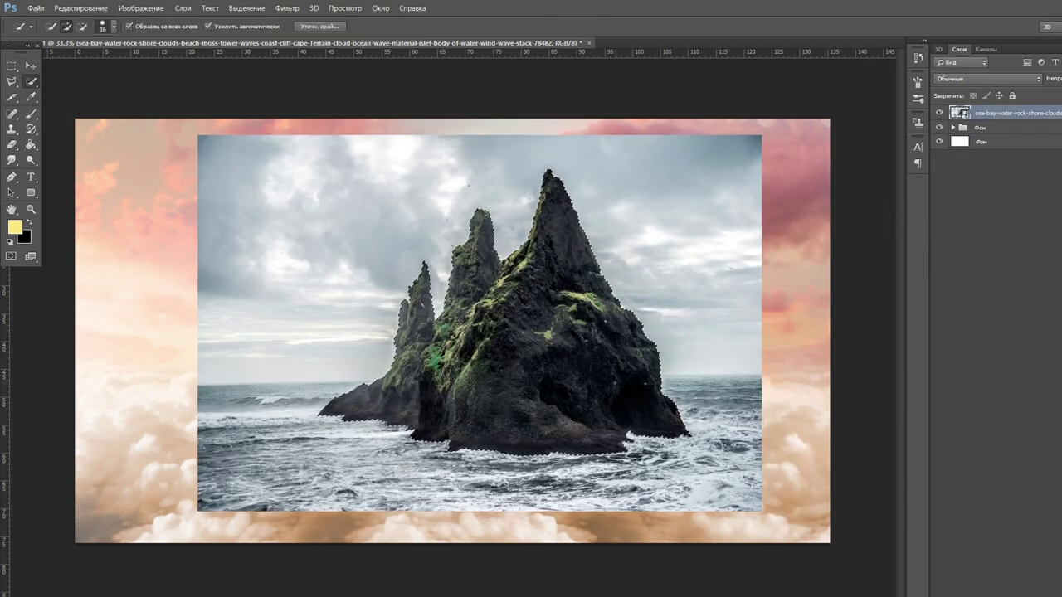
- Group the rock layer and rotate it 180 degrees
key(ctrl+g)
key(ctrl+t)
right_click(558, 279)
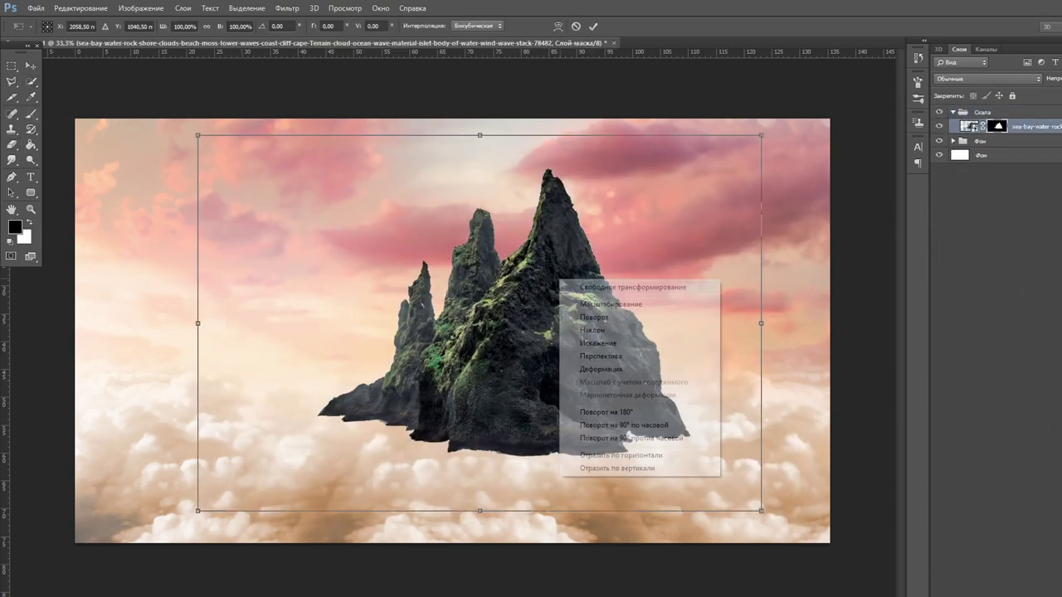
click(606, 411)
key(Return)
- Mask away the rock's top edge with a shrinking brush to flatten it
key(ctrl+plus)
key(b)
right_click(298, 221)
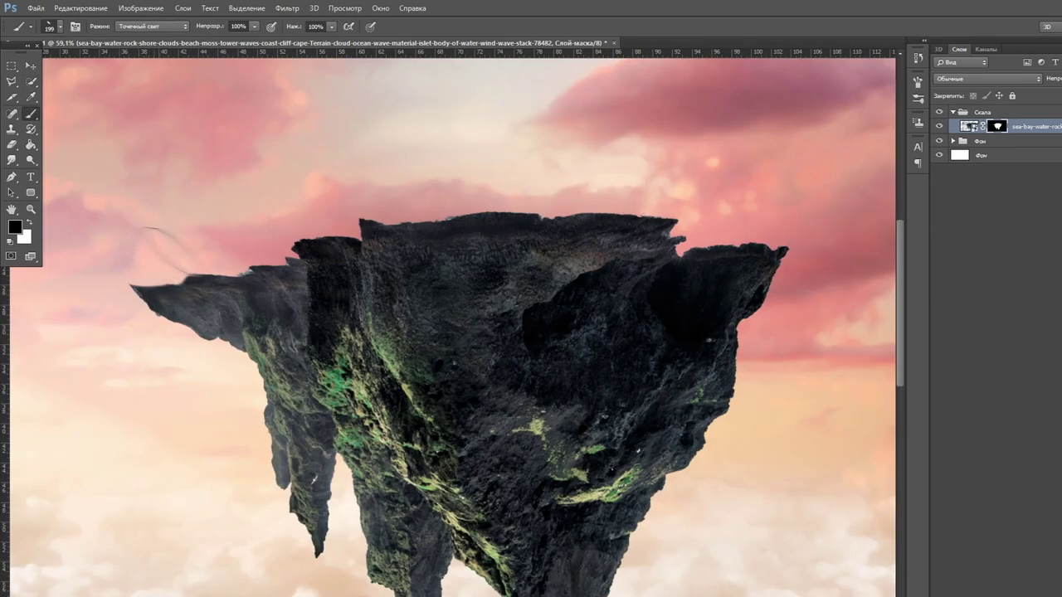
drag(518, 173, 676, 216)
right_click(748, 224)
drag(796, 253, 767, 253)
drag(668, 232, 700, 253)
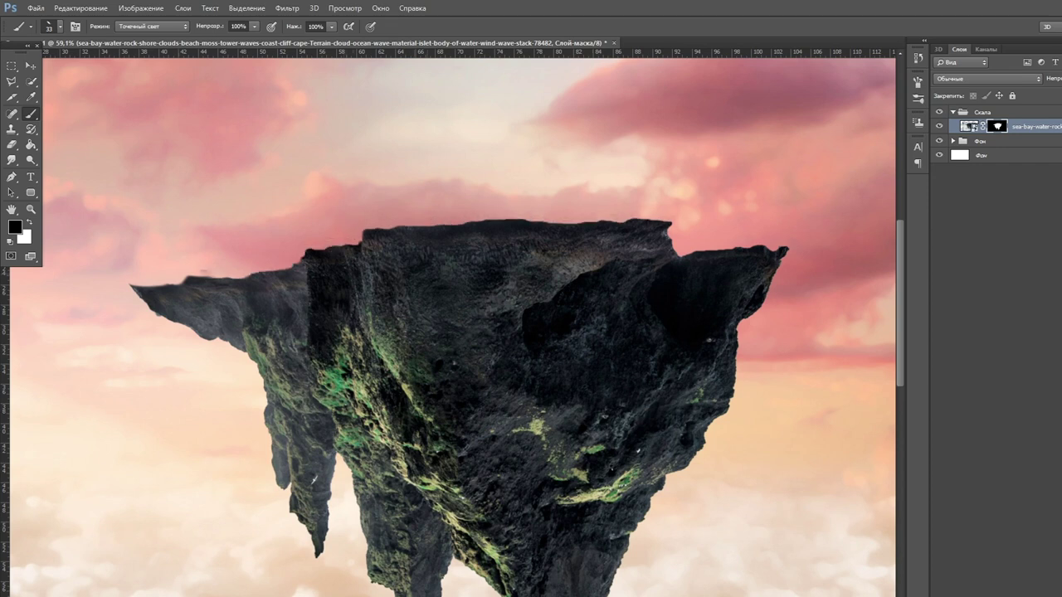
key(ctrl+0)
- Add a Hue/Saturation layer warming the rock's tint to brown
key(v)
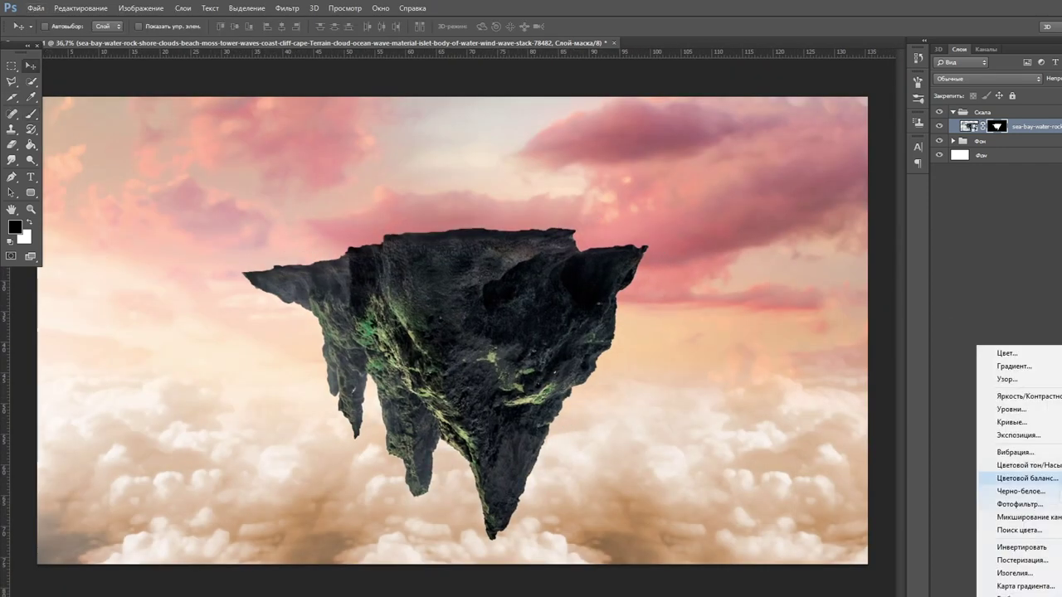
click(1007, 457)
click(638, 445)
drag(584, 382, 599, 382)
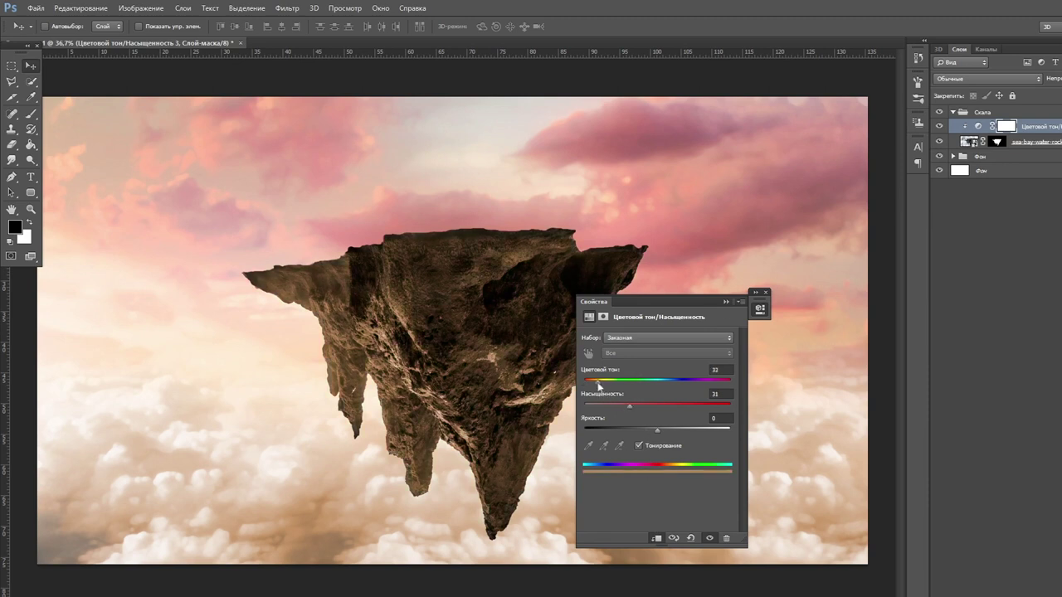
- Add a Levels layer clipped to the rock, deepening shadows and brightening highlights
click(726, 304)
click(1007, 589)
click(1007, 400)
drag(599, 425, 602, 424)
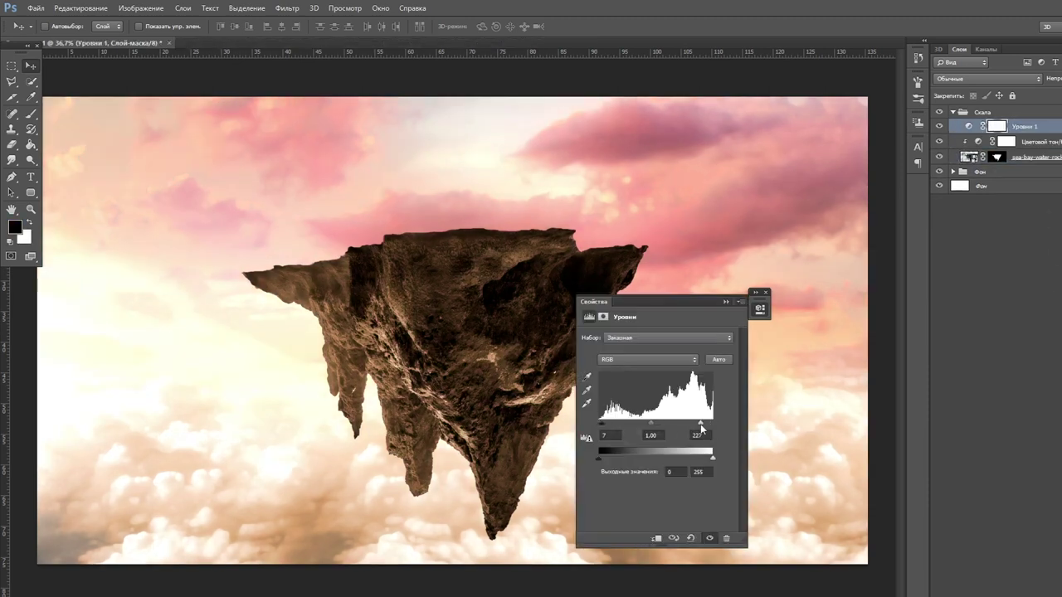
drag(712, 425, 695, 425)
- Shrink the rock with its adjustments and move it to the centre
shift+click(1028, 157)
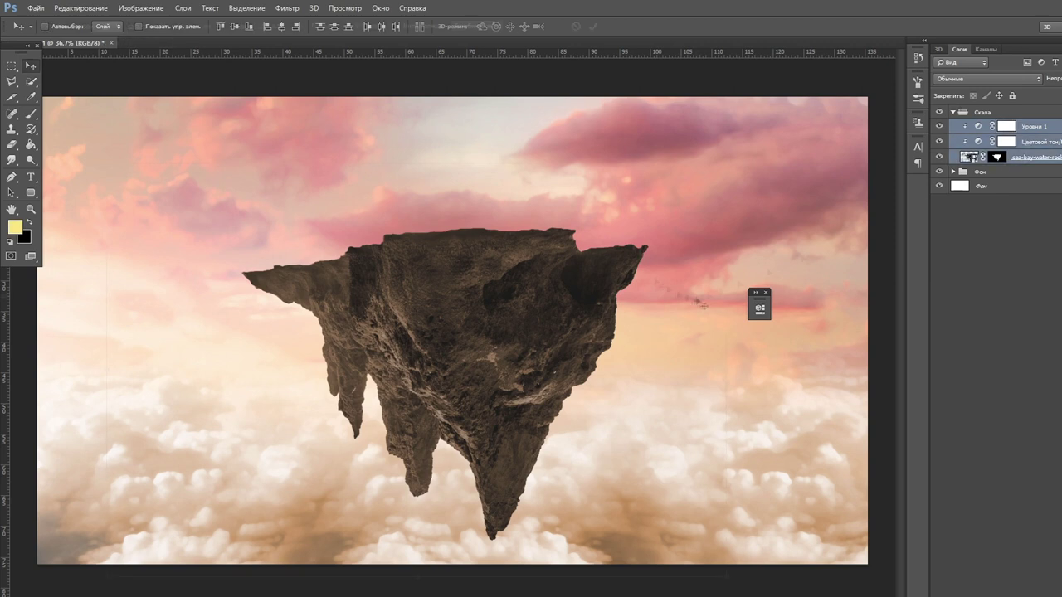
key(ctrl+t)
drag(390, 315, 547, 365)
key(Return)
- Set up a 22 px black eraser brush on the rock's mask for refining
click(996, 157)
scroll(476, 327, up, 5)
key(d)
key(e)
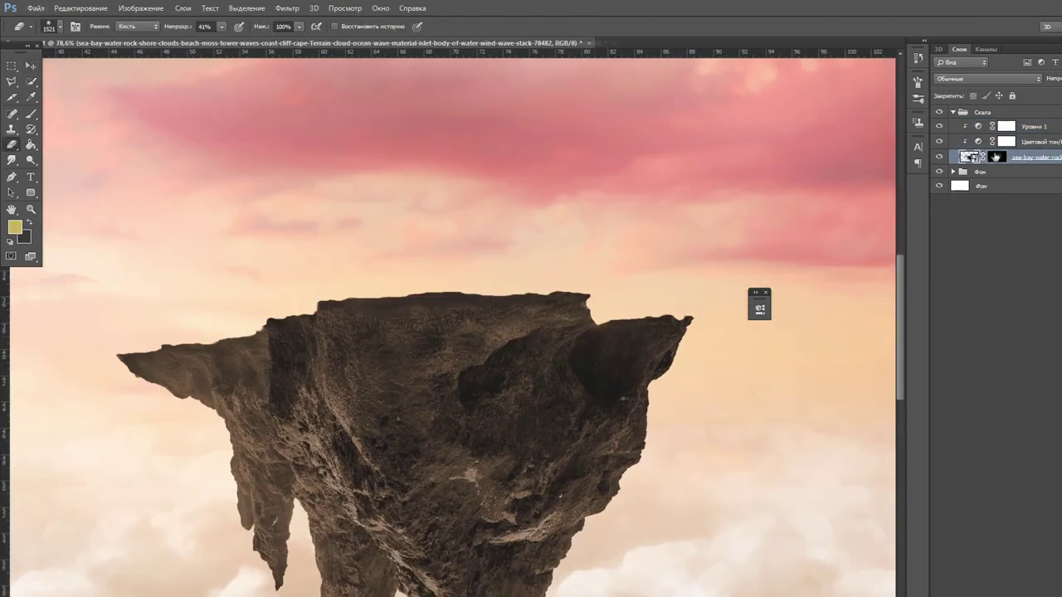
right_click(383, 273)
drag(498, 300, 396, 300)
key(Return)
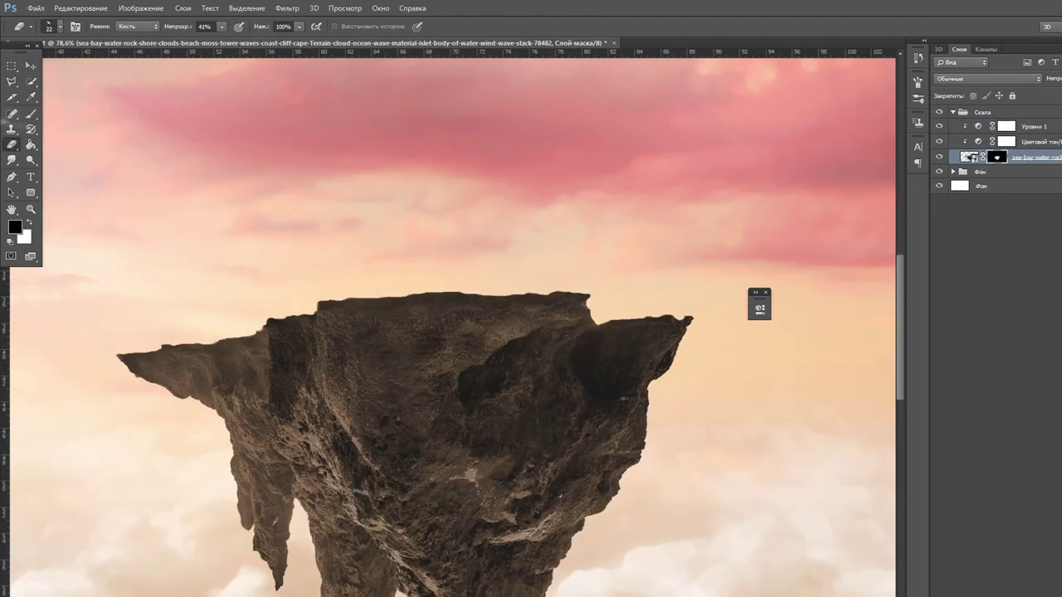
scroll(464, 371, down, 3)
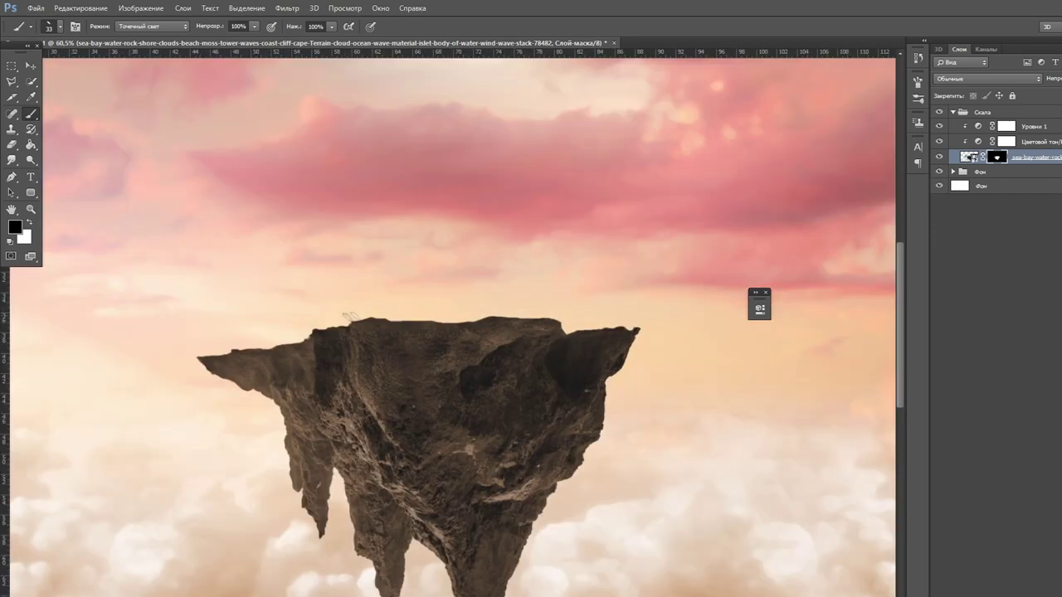
scroll(304, 330, up, 2)
scroll(488, 423, down, 4)
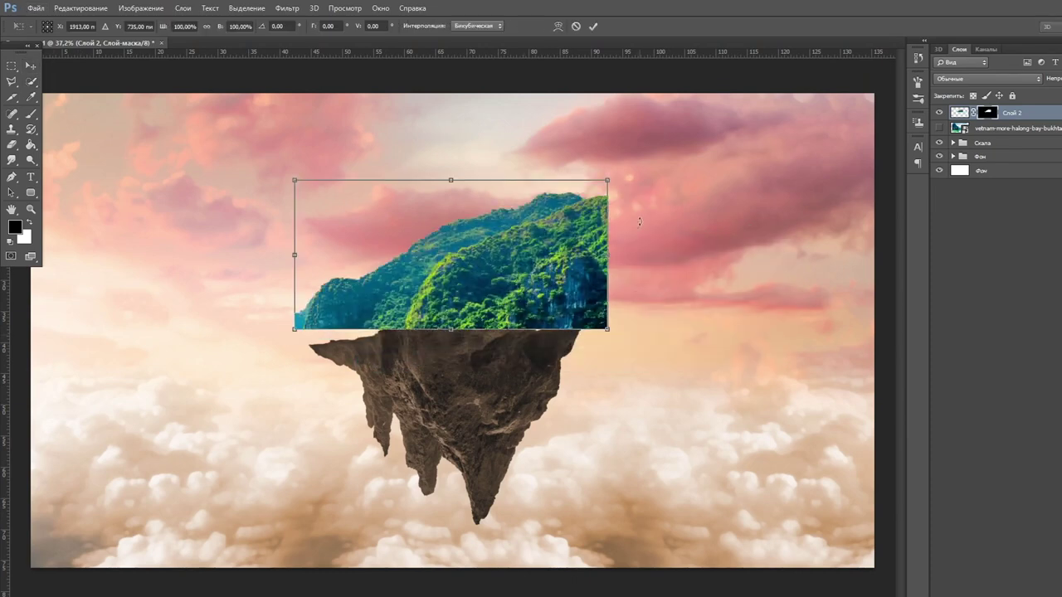
- Move and warp the hilltop onto the rock, masking the blue sliver at the left tip
drag(516, 292, 537, 315)
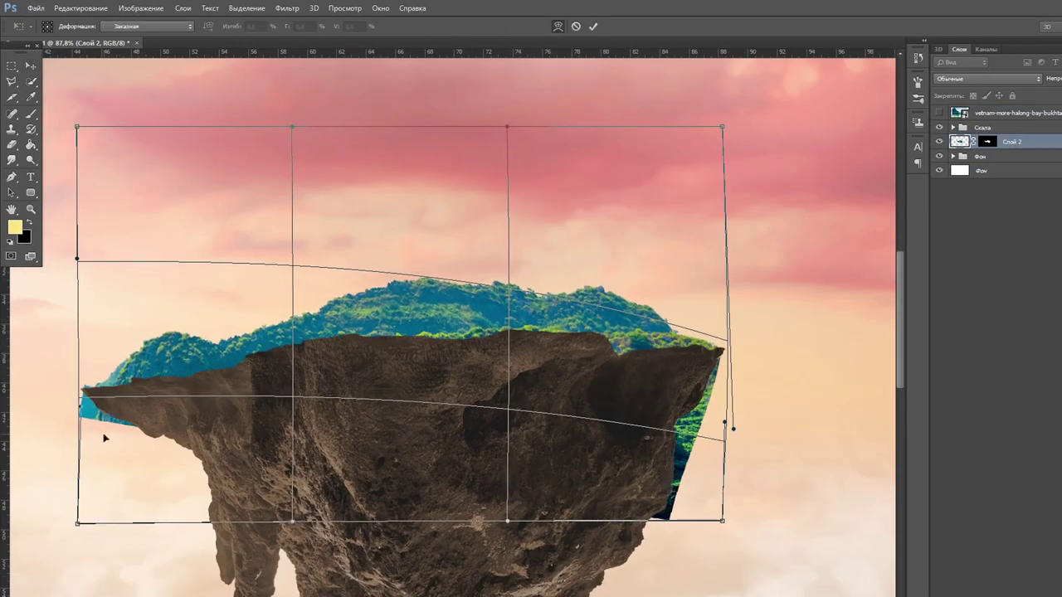
drag(104, 434, 95, 439)
key(Return)
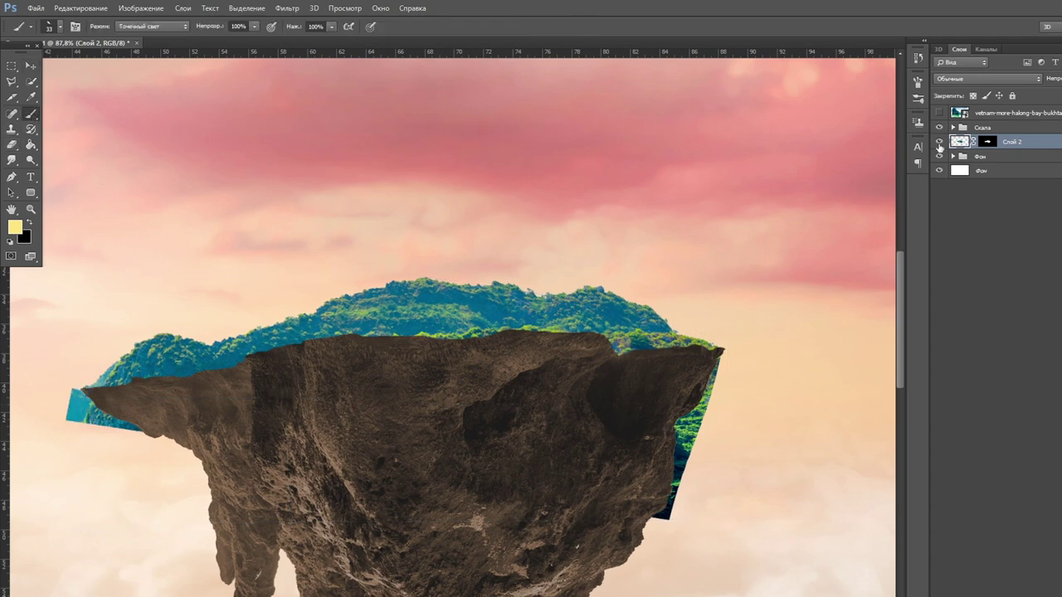
right_click(77, 390)
drag(75, 398, 83, 419)
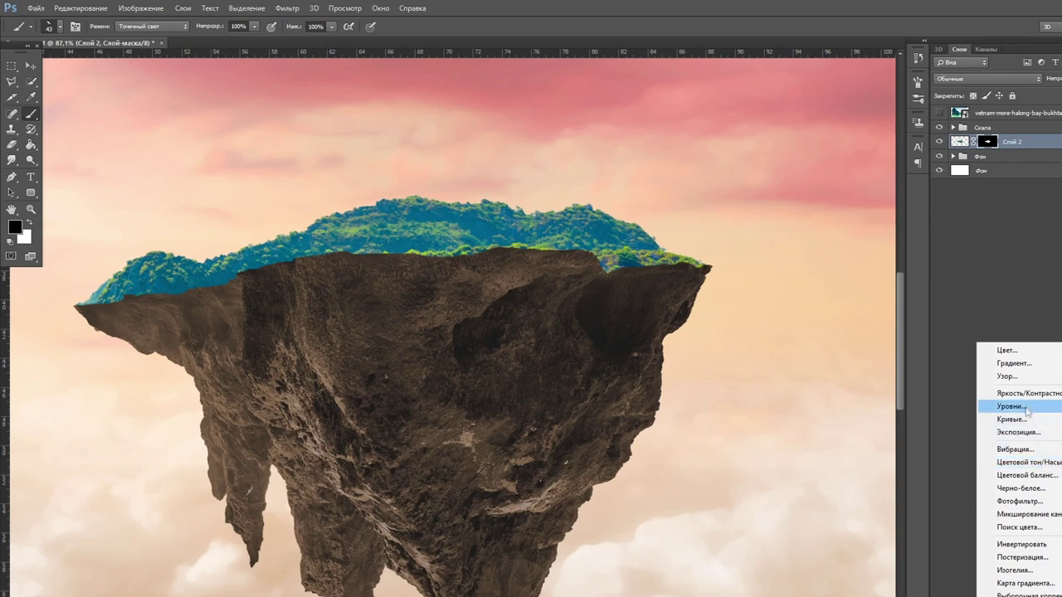
- Add a Levels layer clipped to the hilltop, adjusting shadows, highlights and output brightness
click(1025, 419)
click(71, 7)
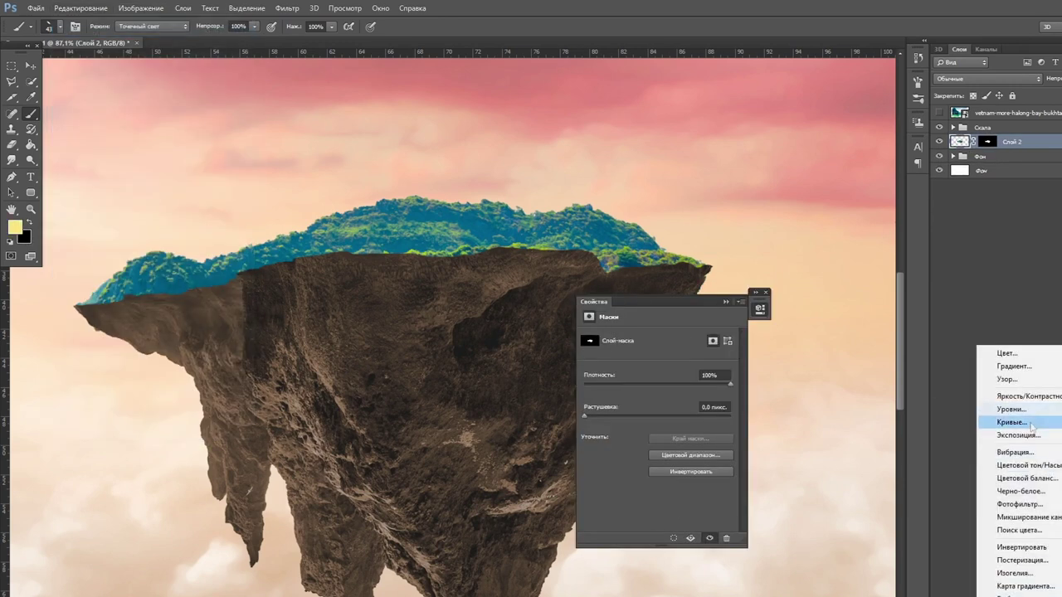
click(1025, 405)
drag(821, 439, 807, 439)
drag(706, 440, 720, 440)
drag(820, 472, 793, 473)
drag(707, 473, 717, 473)
click(840, 310)
- Add a colorized Hue/Saturation layer tinting the hilltop greenery reddish-pink
click(1025, 462)
click(574, 461)
click(592, 554)
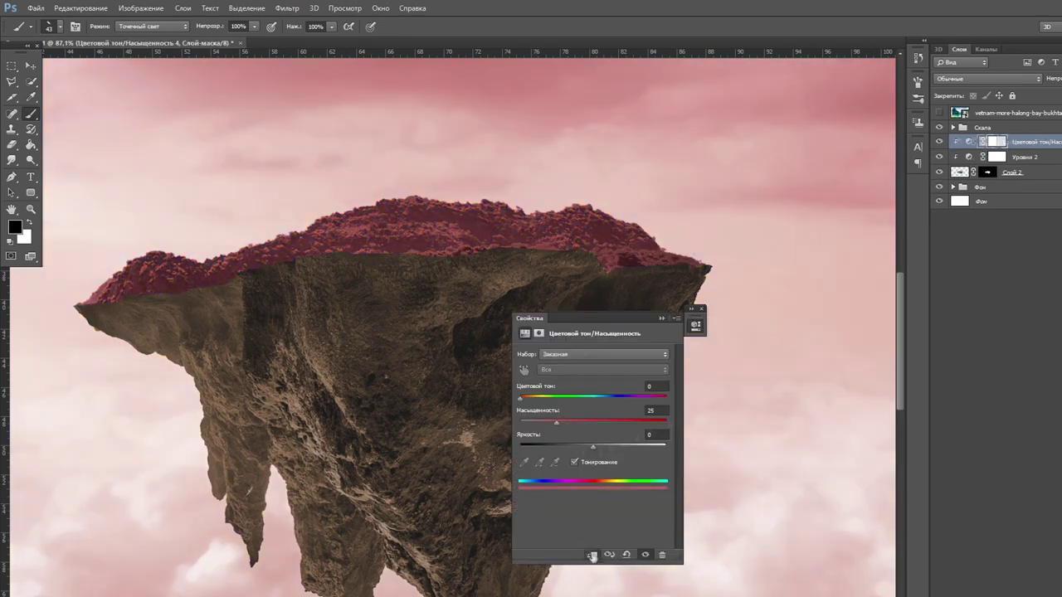
drag(520, 398, 533, 398)
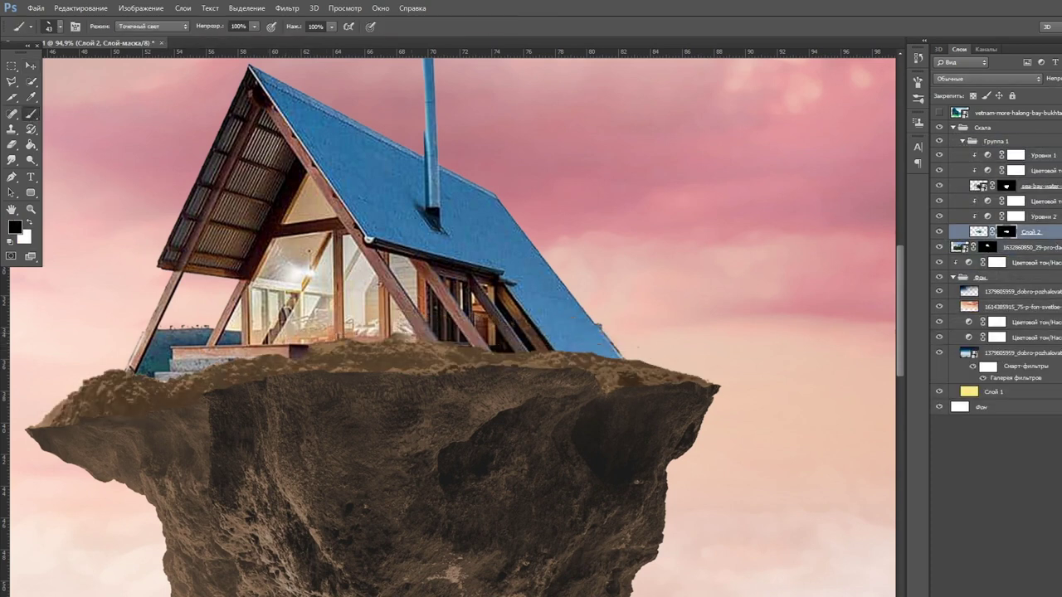
- Zoom the view to inspect where the masked house meets the rock
scroll(75, 394, up, 3)
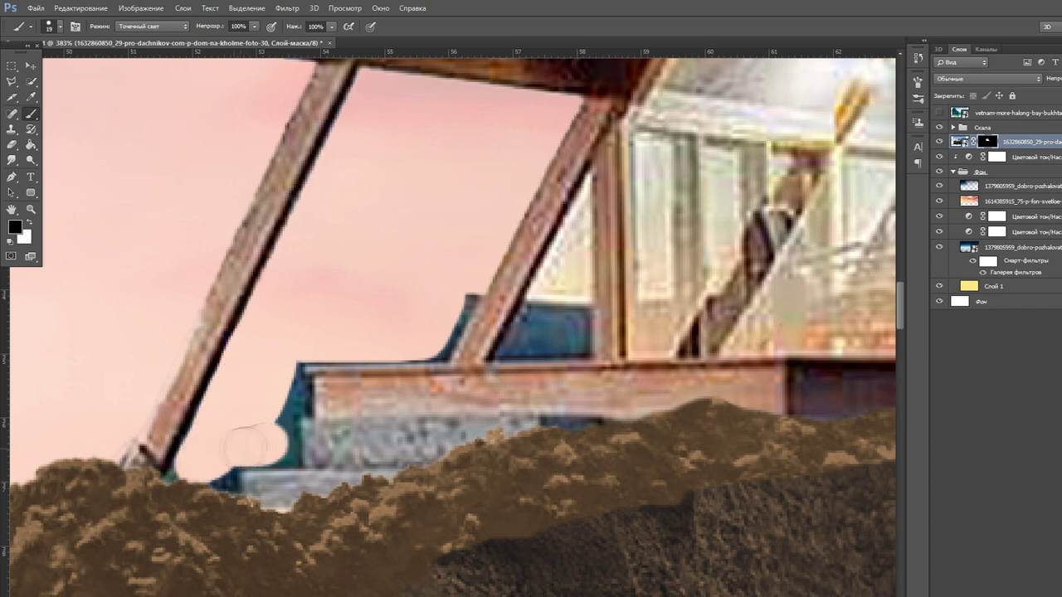
- Mask out the blue patch beside the porch steps with a small black brush
click(277, 437)
right_click(290, 365)
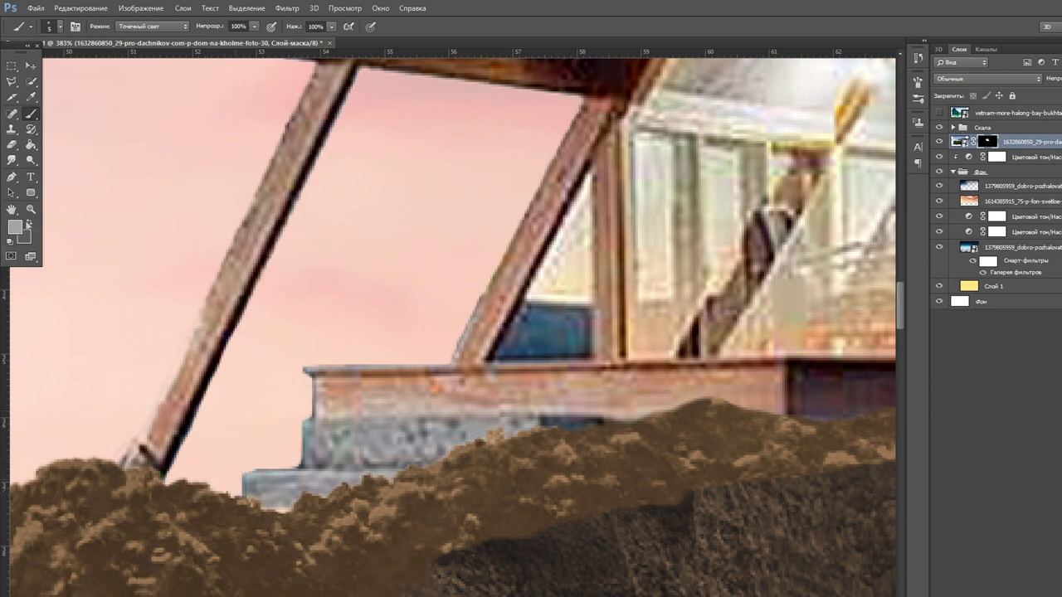
scroll(452, 327, up, 3)
click(29, 222)
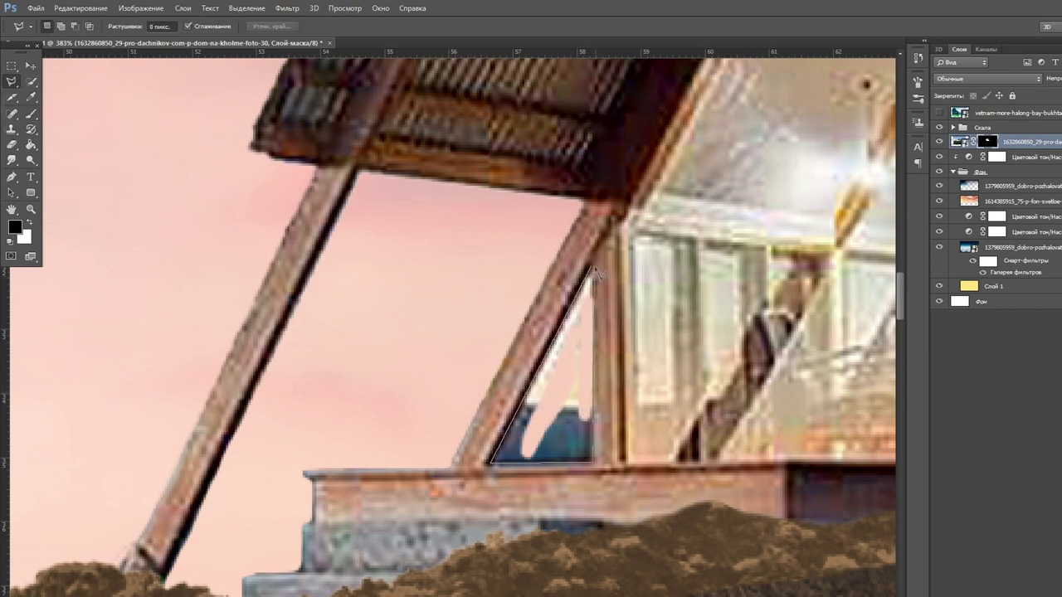
- Outline the blue gap between the front beams with the Polygonal Lasso
key(m)
scroll(617, 204, down, 3)
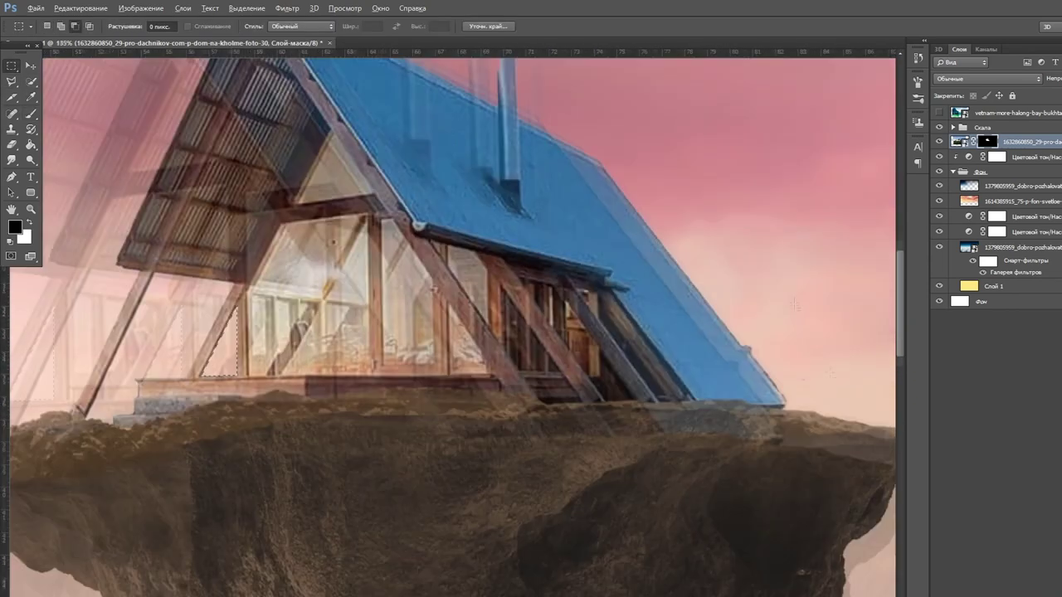
click(613, 146)
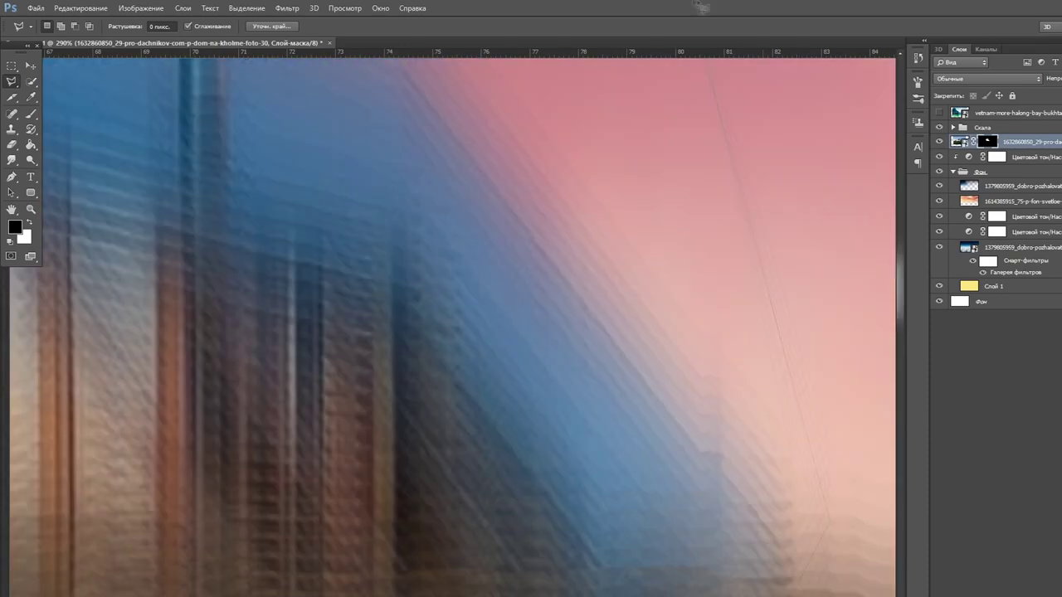
click(830, 547)
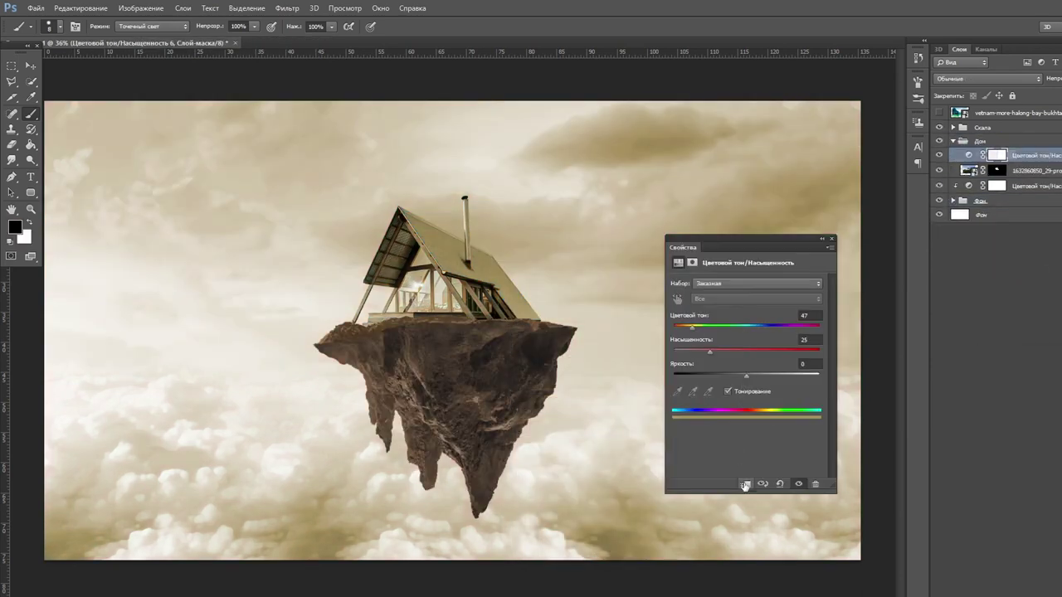
- Collapse the Hue/Saturation panel and enlarge the brush to tone down the roof tint
click(821, 238)
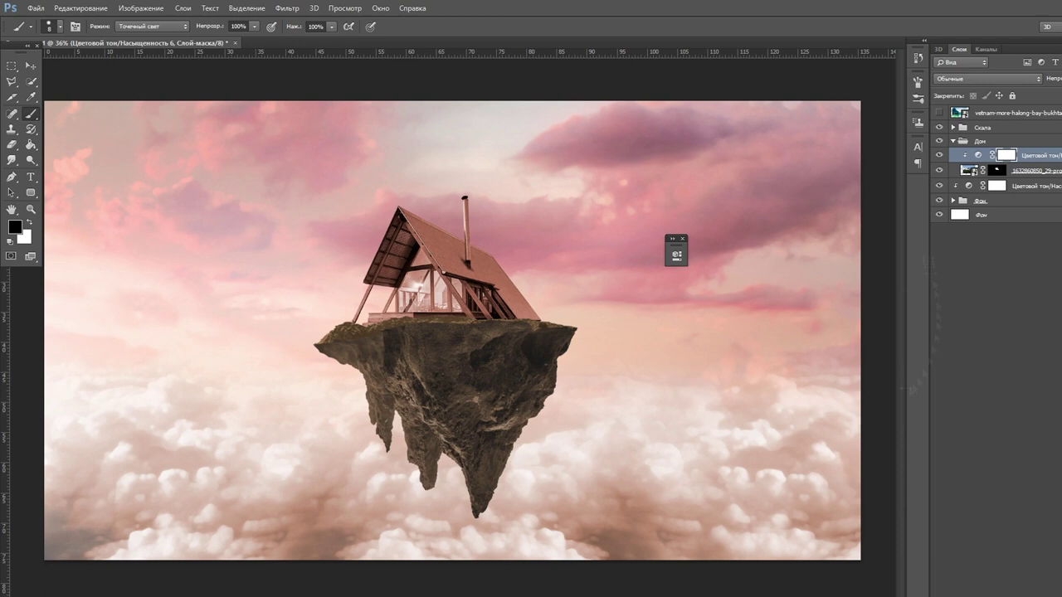
drag(449, 323, 498, 324)
scroll(628, 358, down, 1)
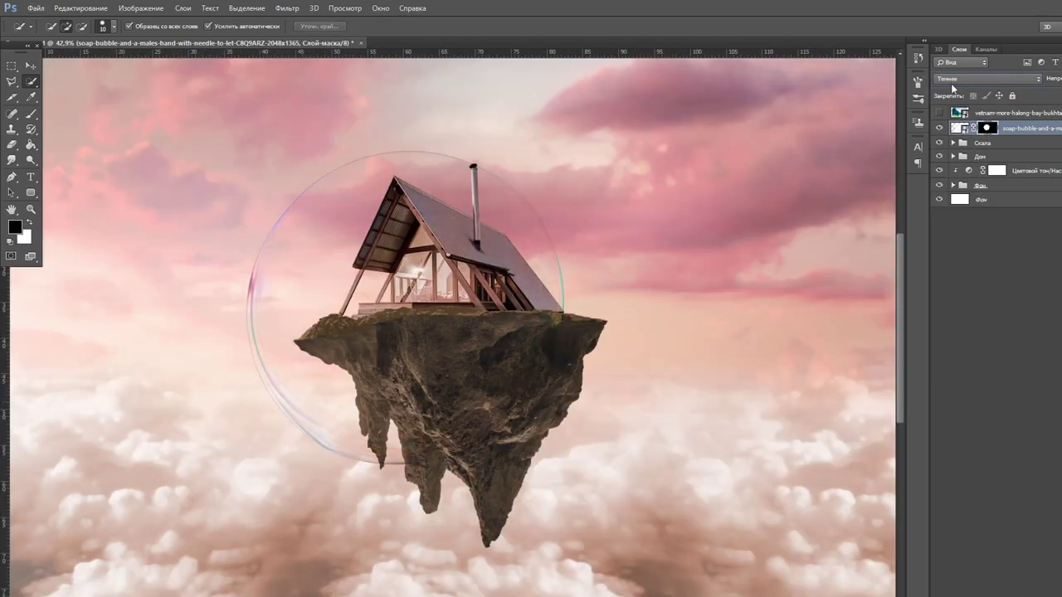
- Pick a fine soft brush and mask the bubble so the rock's left tip shows in front
scroll(952, 80, down, 3)
scroll(952, 80, down, 3)
scroll(952, 80, down, 3)
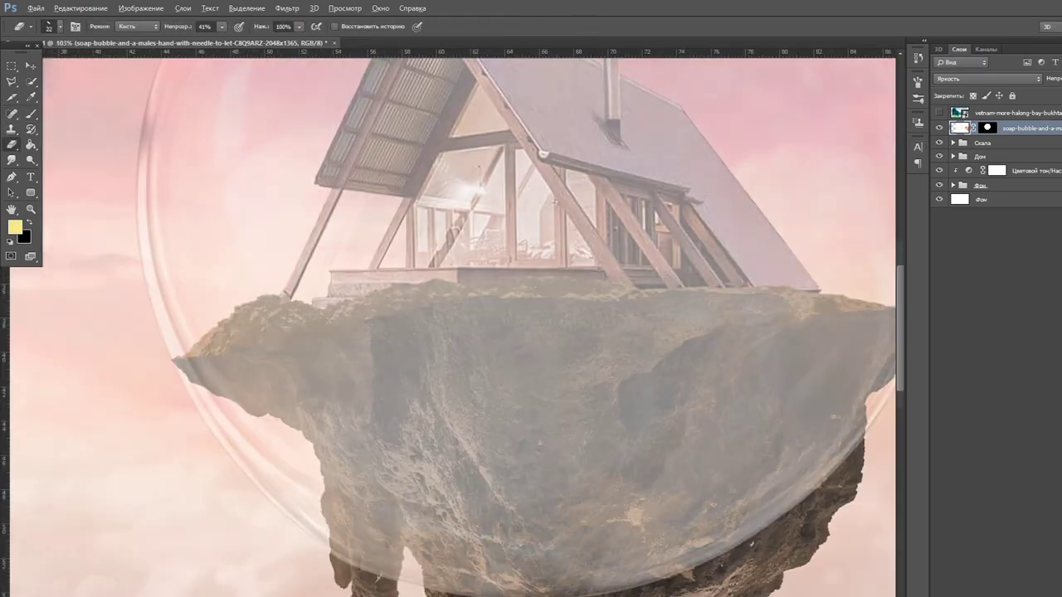
right_click(280, 390)
key(Escape)
right_click(327, 409)
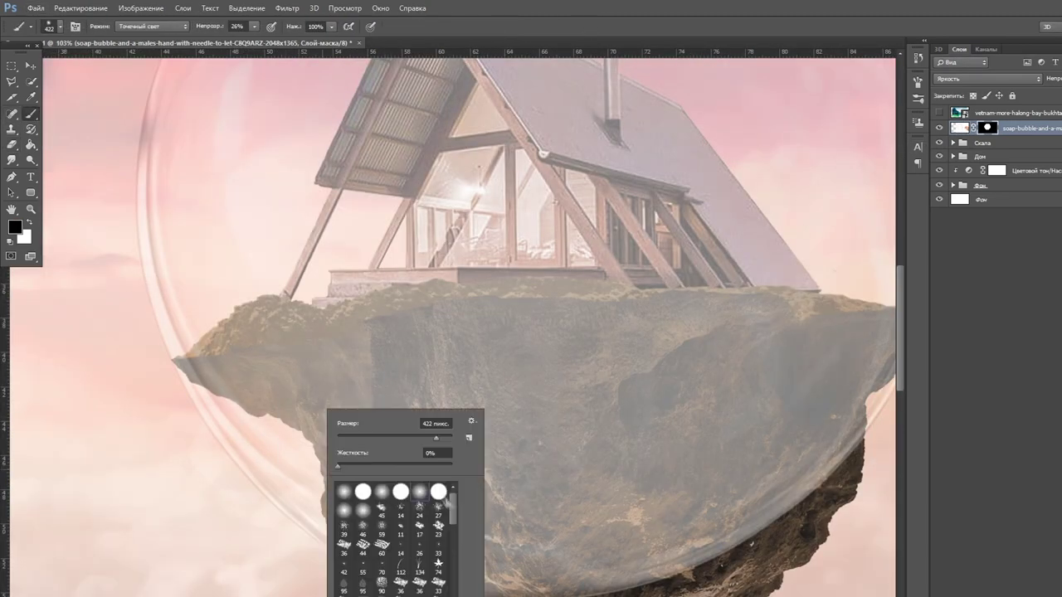
scroll(225, 359, up, 5)
right_click(216, 407)
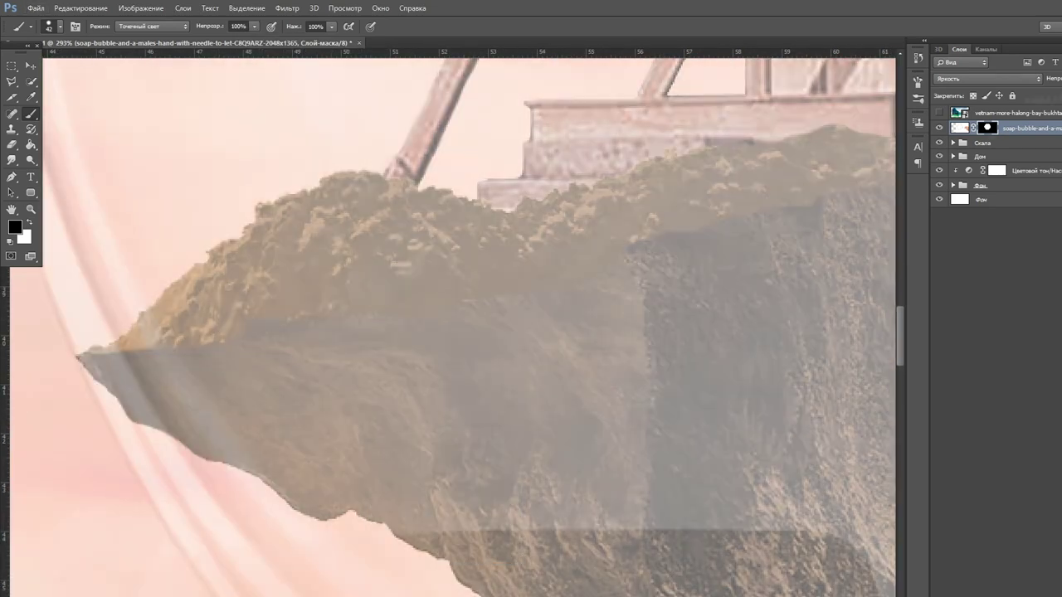
scroll(155, 378, up, 2)
right_click(83, 394)
mouse_move(28, 336)
mouse_down()
mouse_move(177, 365)
mouse_move(444, 275)
mouse_up()
- Reveal the rock's top edge and rim in front of the bubble
right_click(353, 380)
drag(630, 265, 752, 240)
scroll(752, 240, down, 2)
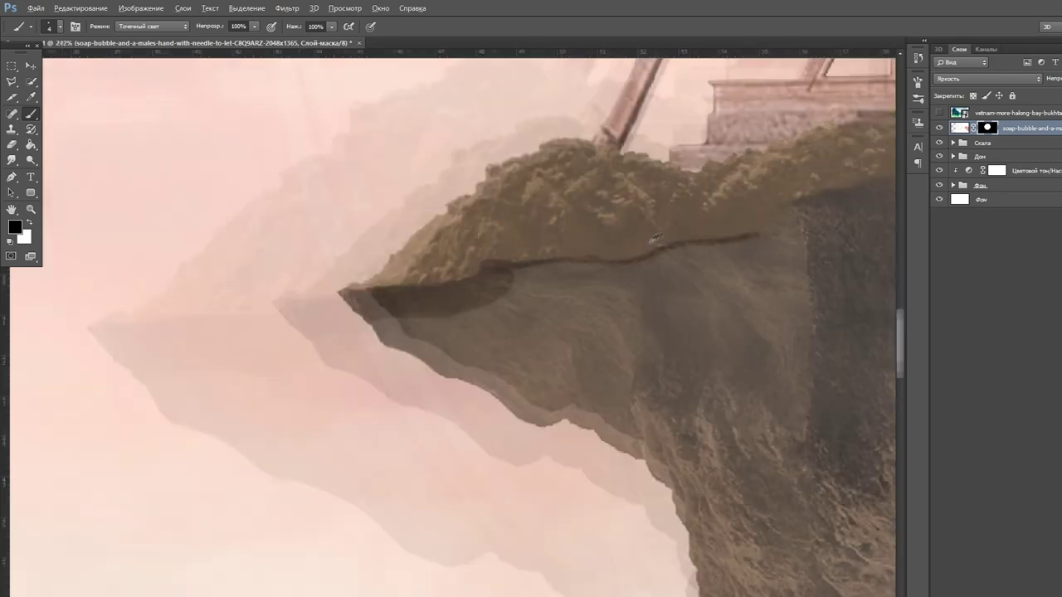
scroll(581, 331, up, 2)
drag(316, 369, 437, 344)
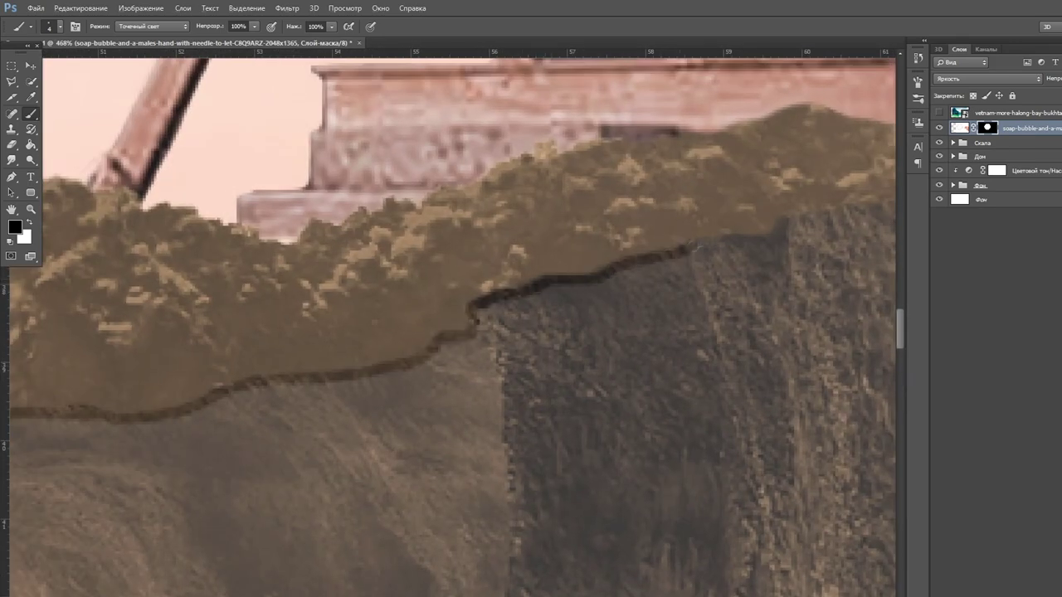
scroll(673, 287, down, 2)
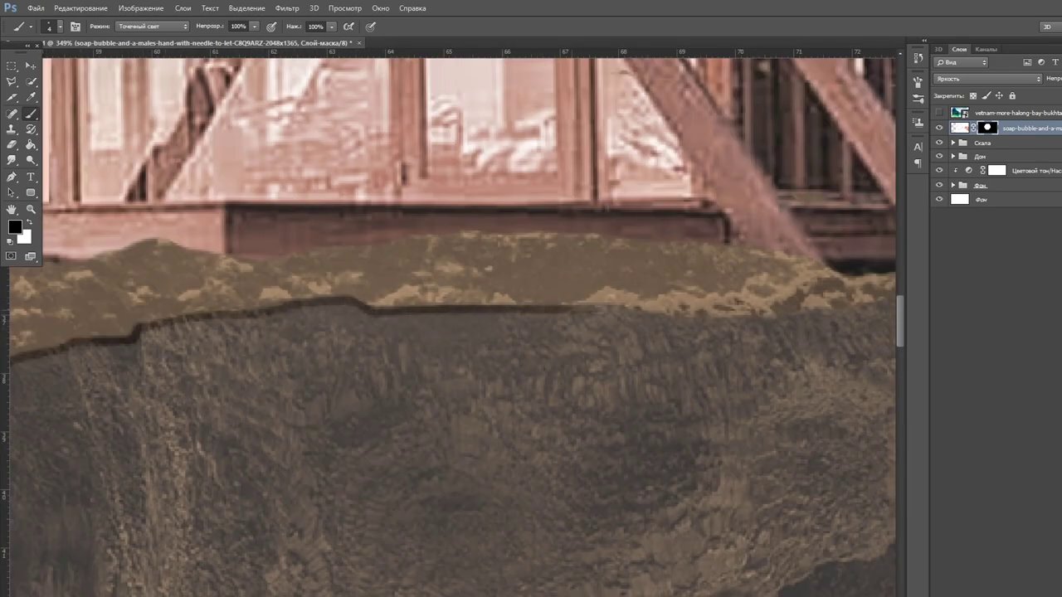
scroll(325, 353, down, 2)
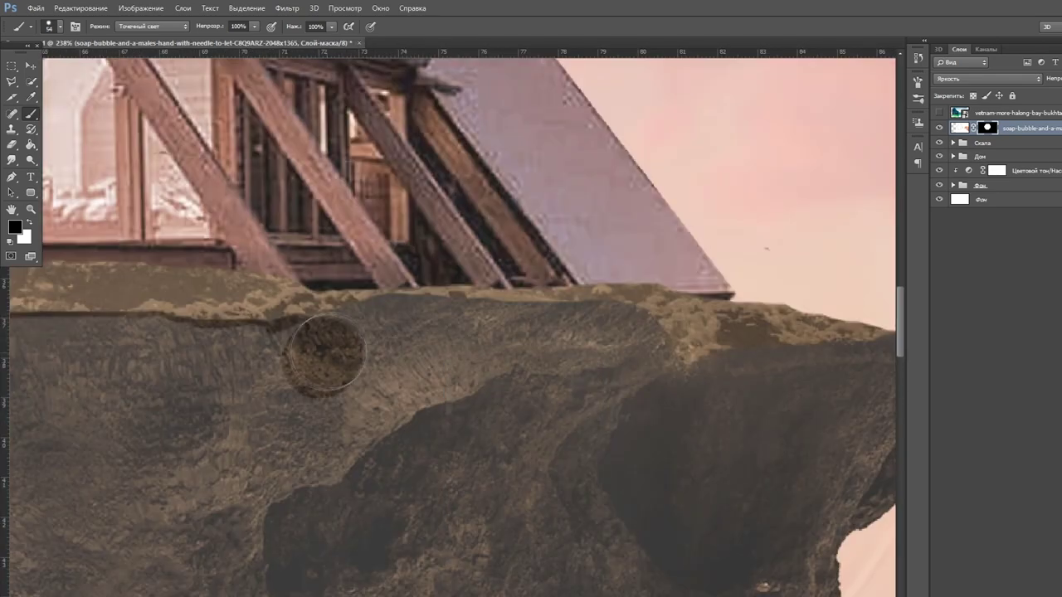
drag(430, 336, 612, 343)
- With a smaller brush, reveal the cliff tip, rock body and rock beneath the house
right_click(627, 368)
scroll(628, 368, up, 3)
drag(439, 415, 796, 348)
scroll(747, 332, down, 3)
scroll(714, 324, up, 3)
drag(564, 315, 714, 323)
scroll(531, 331, down, 5)
drag(415, 398, 580, 581)
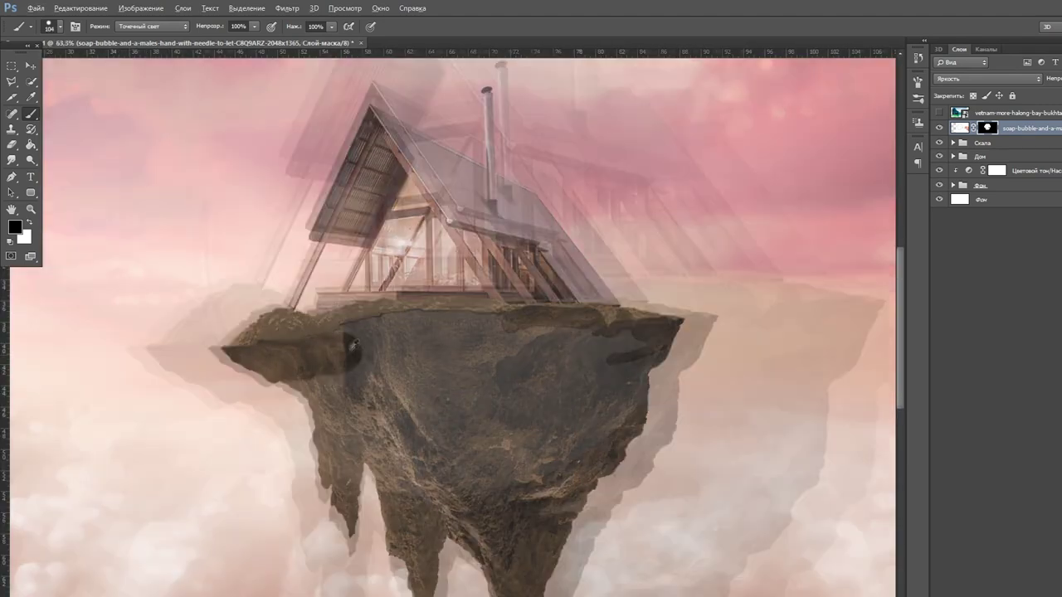
scroll(315, 356, up, 4)
drag(514, 301, 207, 426)
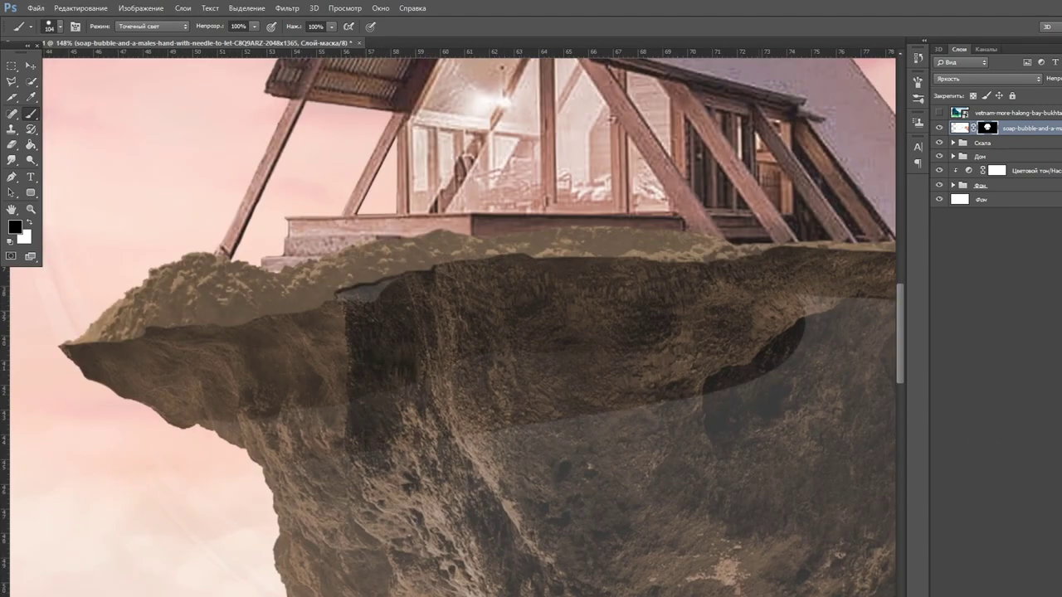
scroll(466, 427, down, 3)
scroll(340, 184, up, 4)
- Resize the brush and change the bubble layer's blend mode
right_click(328, 261)
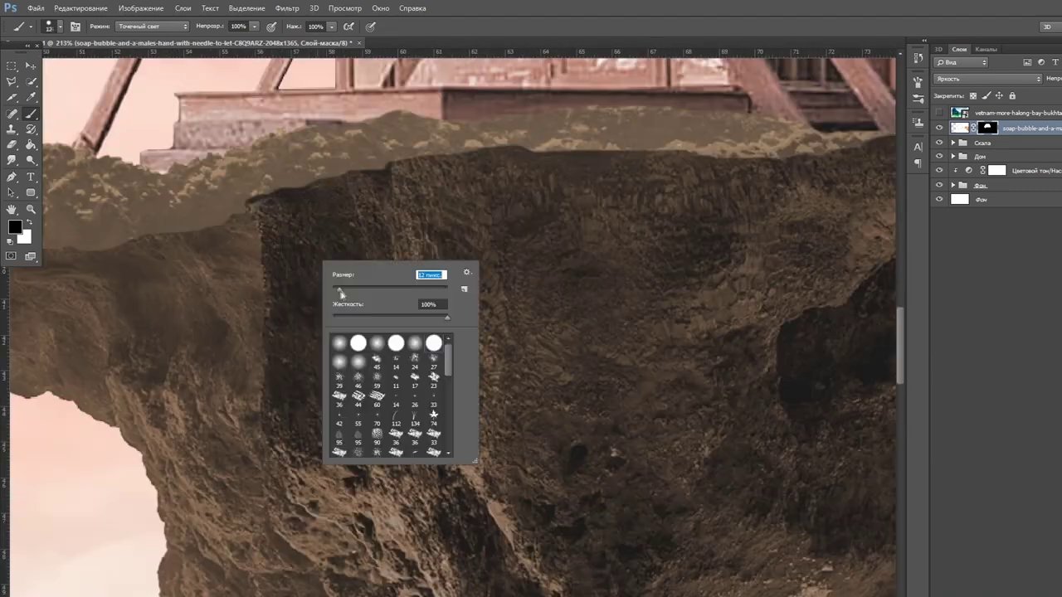
scroll(415, 290, down, 4)
scroll(547, 381, up, 2)
right_click(548, 387)
key(Return)
scroll(498, 373, up, 2)
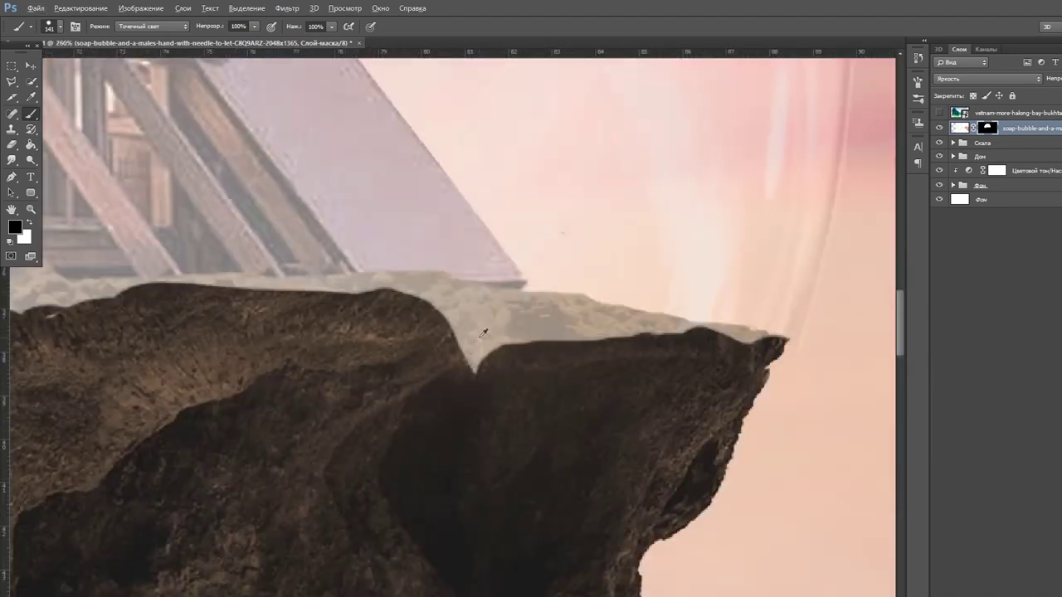
scroll(498, 373, down, 2)
scroll(485, 365, down, 2)
click(954, 79)
scroll(954, 82, up, 3)
click(954, 79)
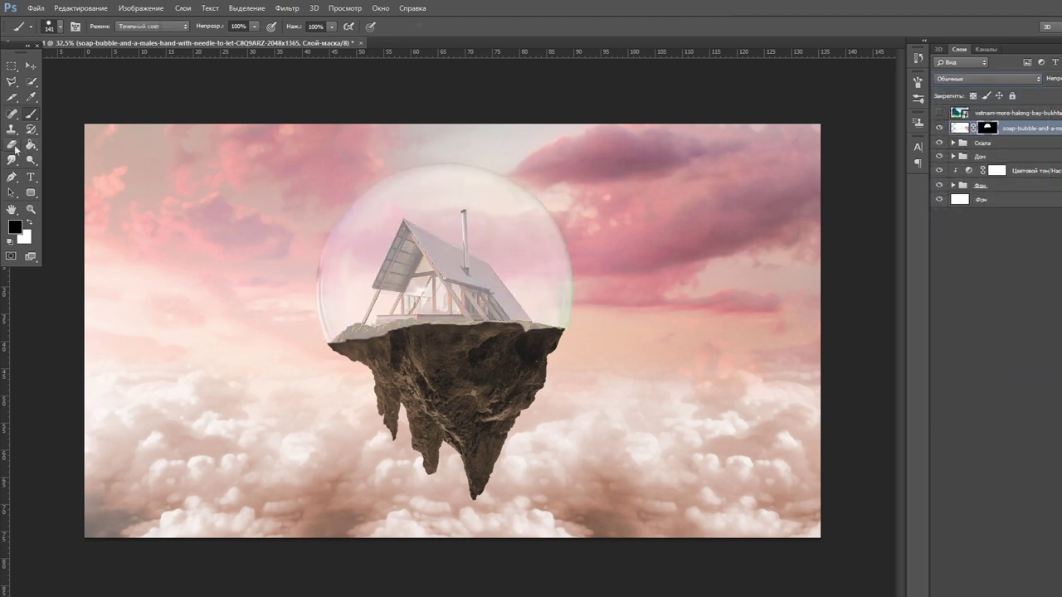
- Set up a large white 16% brush, then brighten the bubble with Levels midtones at 0.61
right_click(421, 304)
key(Return)
key(x)
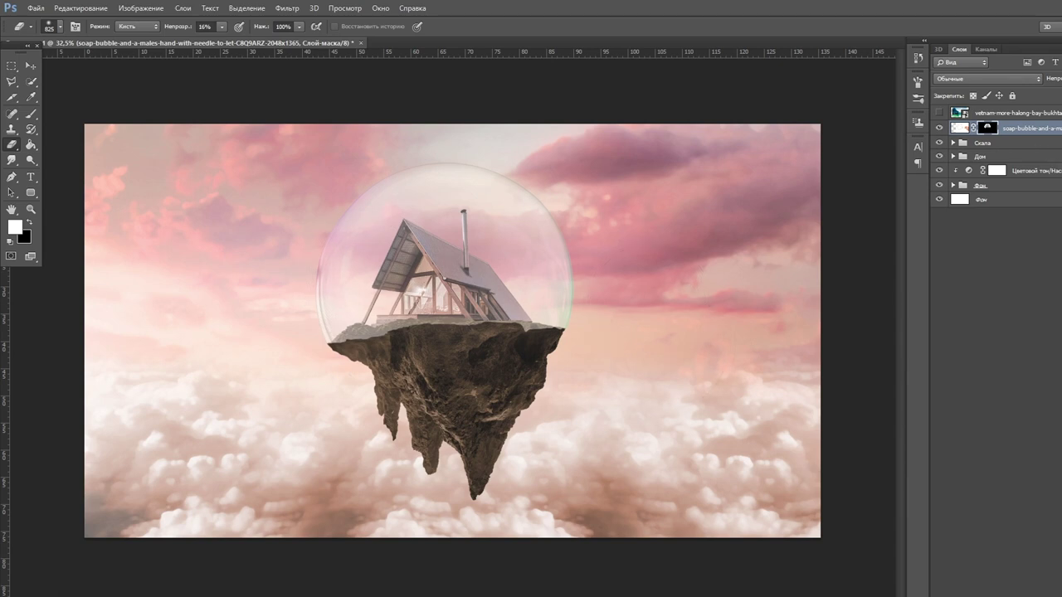
drag(792, 390, 784, 391)
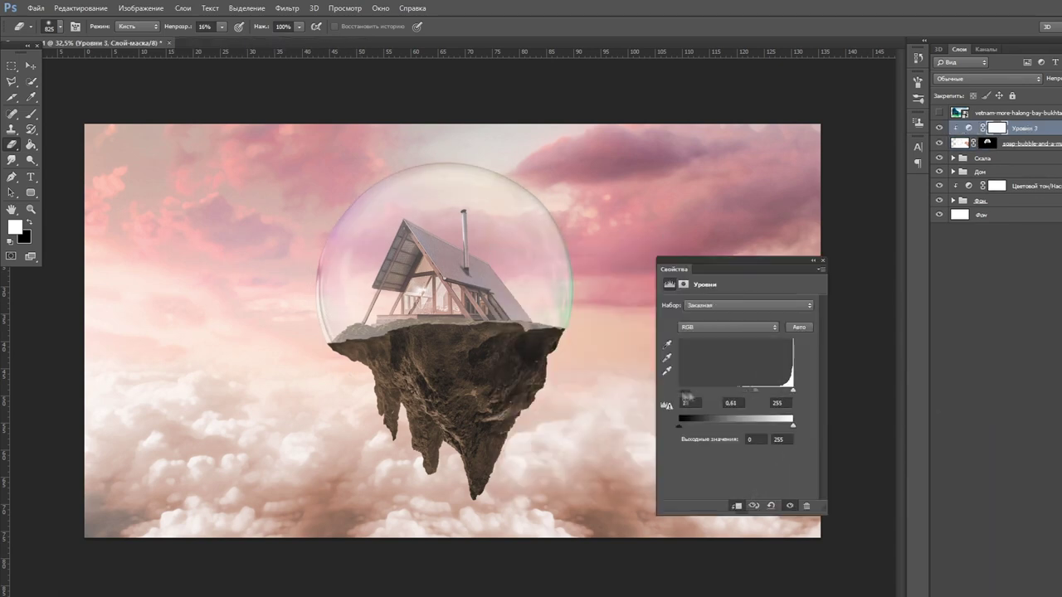
click(814, 260)
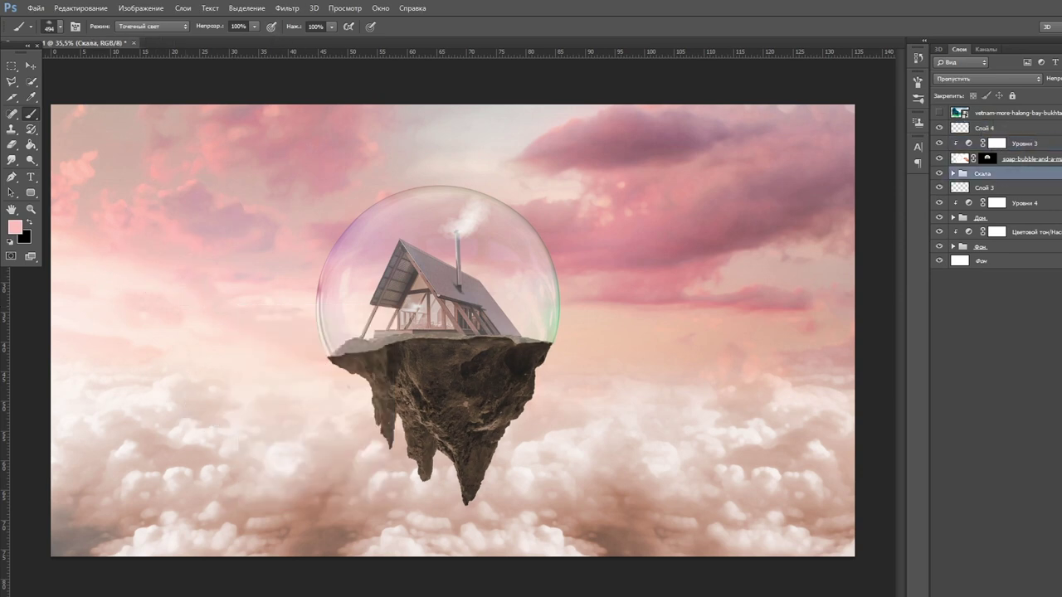
- Add a layer clipped to the rock, paint pink light on its left side, and blend it in Soft Light
key(ctrl+shift+n)
key(Return)
drag(357, 374, 373, 431)
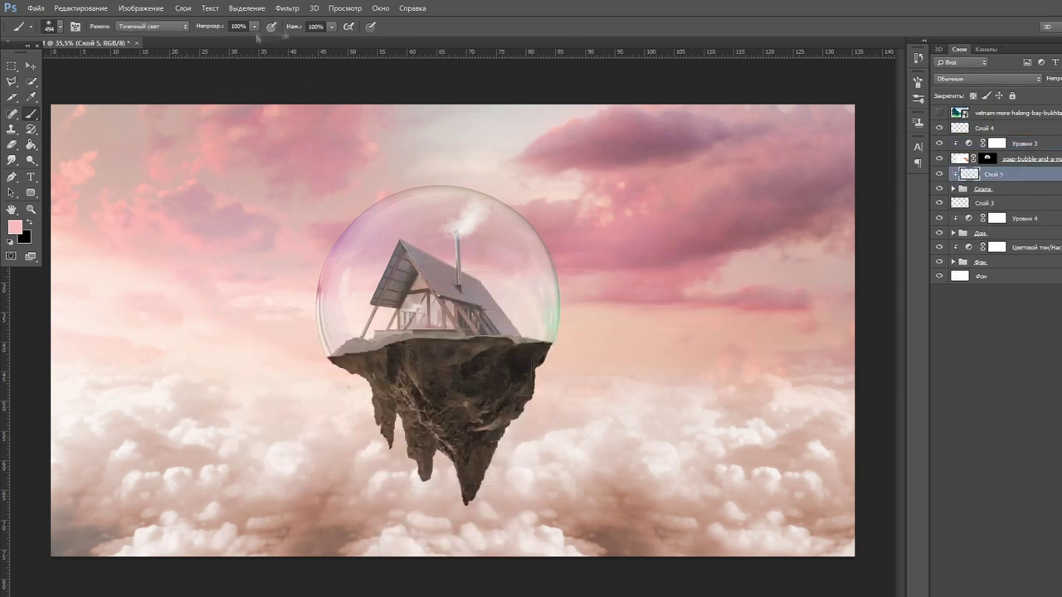
text(11)
click(952, 78)
click(962, 235)
scroll(952, 80, up, 1)
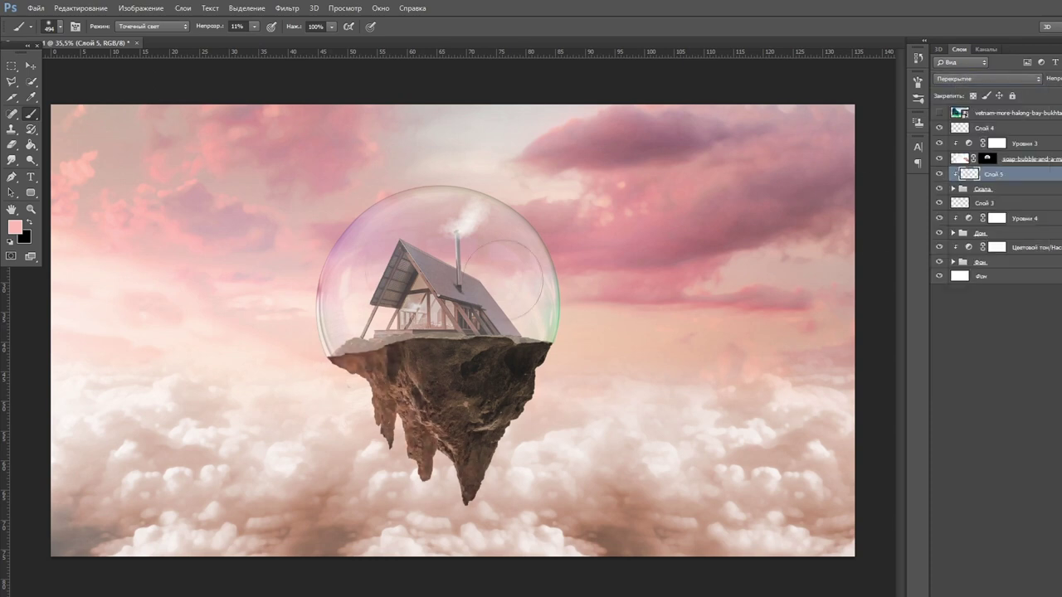
- Add layer Слой 6 clipped to the house and shrink the brush to 137 pixels
key(ctrl+shift+n)
key(Return)
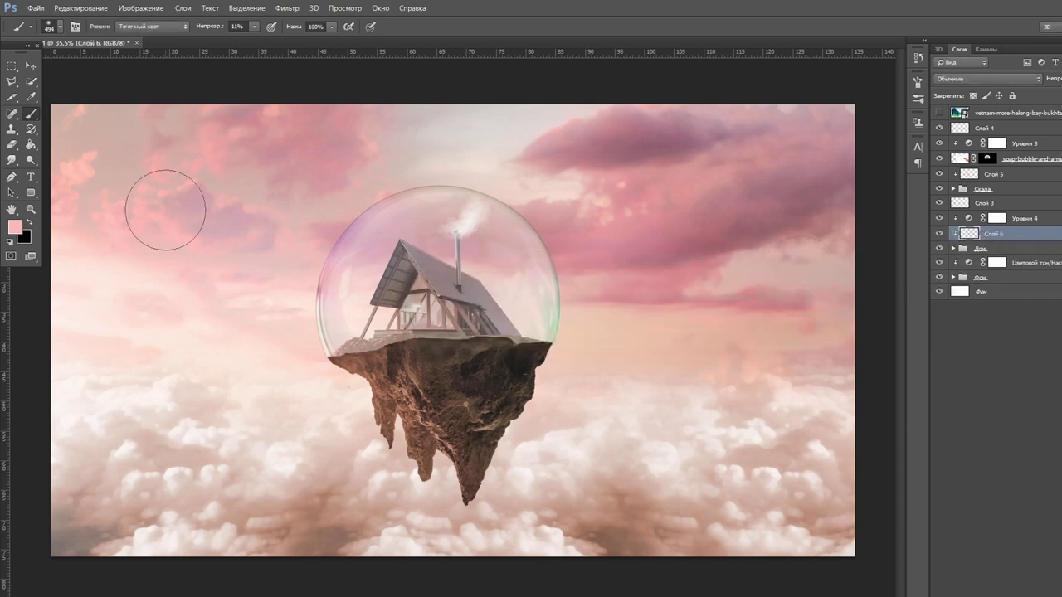
right_click(505, 290)
drag(549, 313, 531, 313)
key(Return)
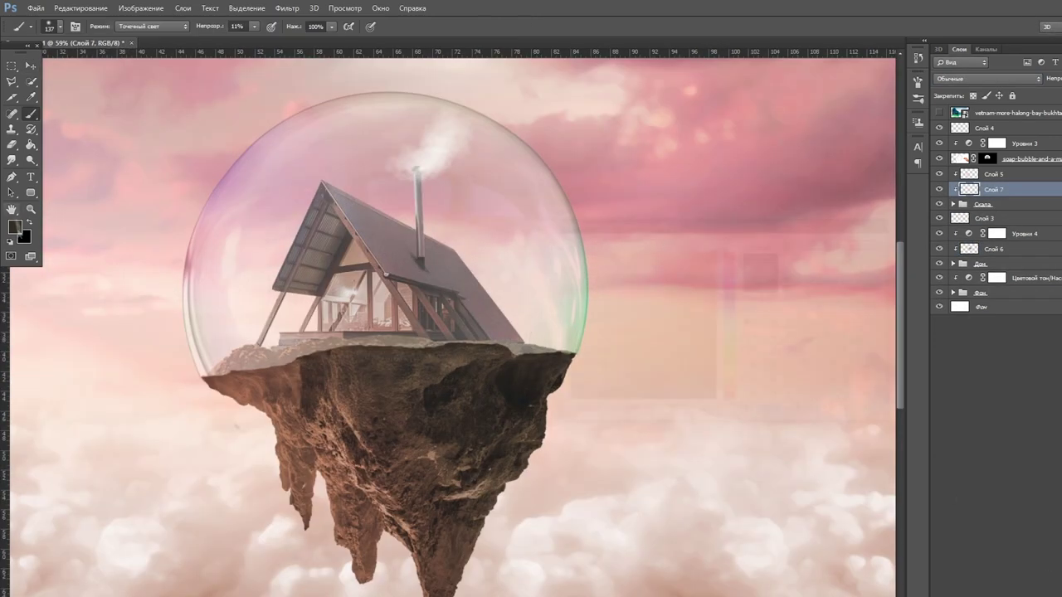
click(254, 25)
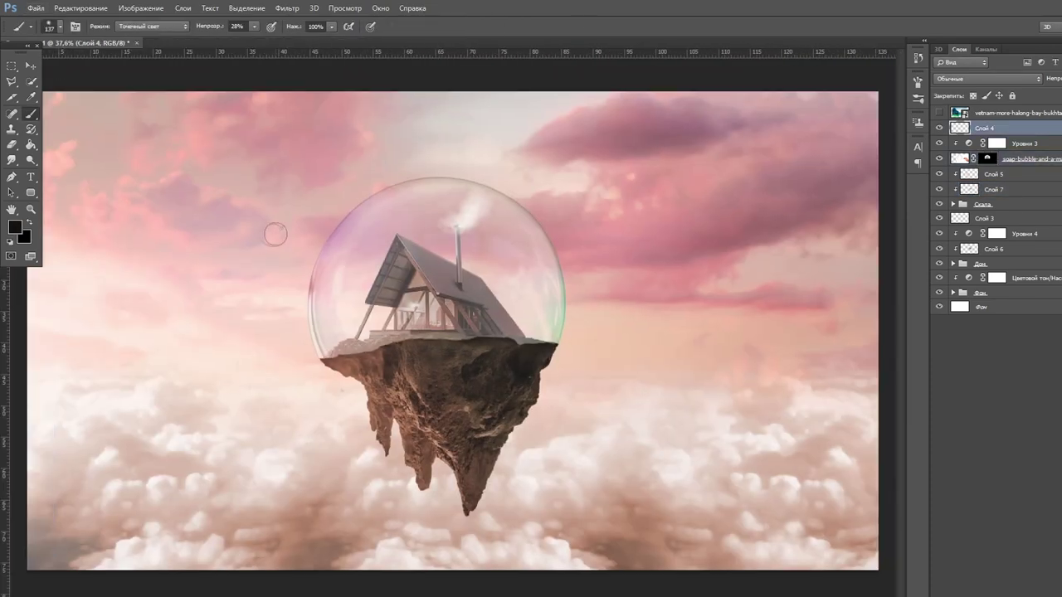
- Choose the large sampled brush shape and switch to the eraser
right_click(303, 322)
double_click(377, 427)
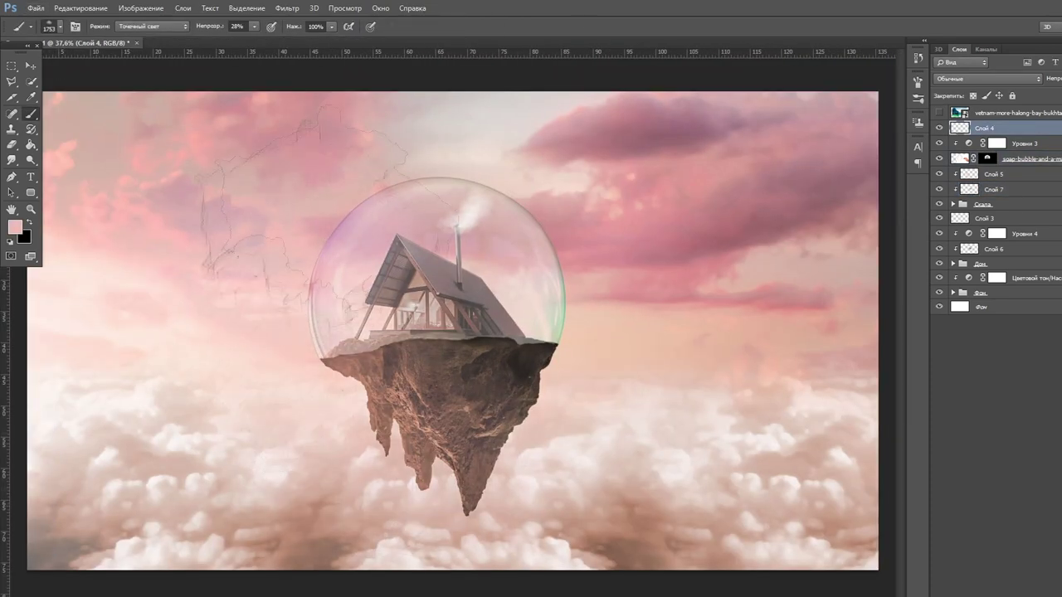
key(e)
right_click(467, 305)
right_click(521, 347)
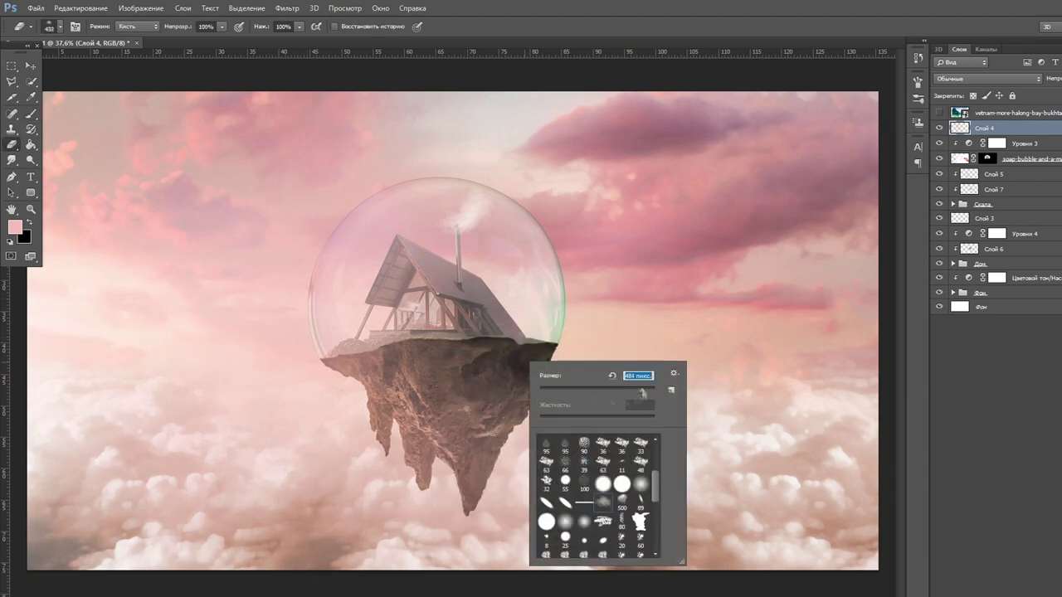
key(Escape)
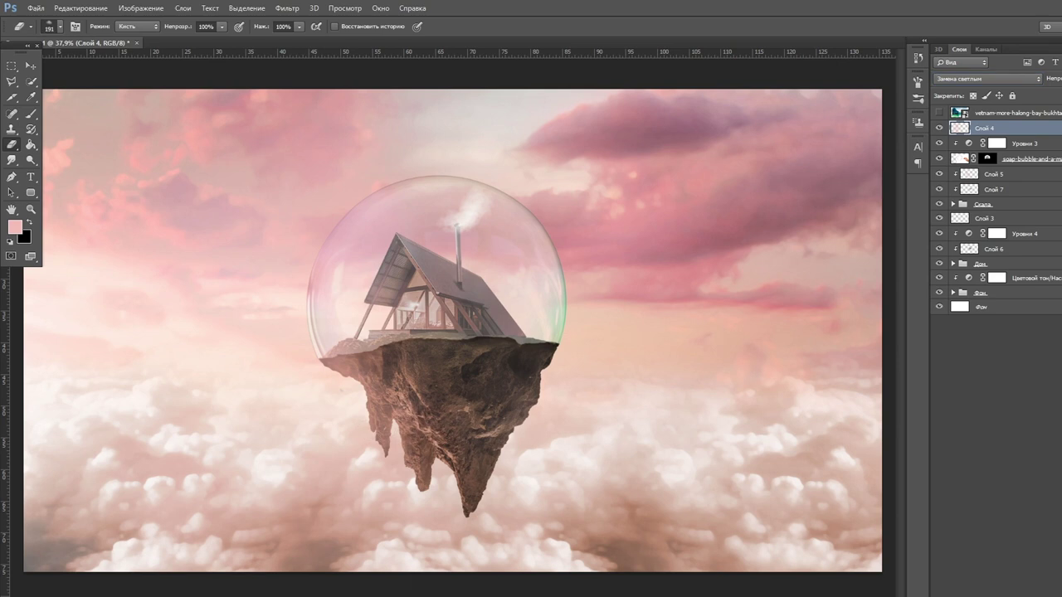
scroll(792, 313, down, 1)
- Add a Curves adjustment for the rock and bend the curve to tone it
click(1004, 440)
drag(539, 240, 701, 233)
drag(722, 357, 713, 344)
click(794, 230)
- Add a Levels adjustment to the rock with highlights at 230 and output white at 241
click(1004, 593)
click(1003, 415)
drag(773, 383, 762, 384)
drag(660, 383, 666, 385)
drag(773, 419, 767, 419)
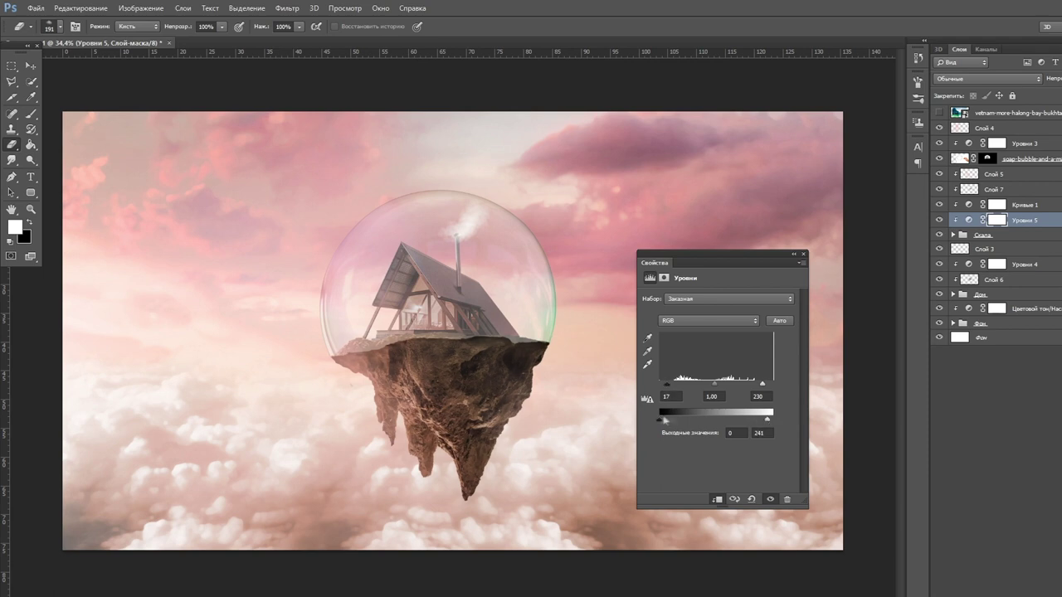
drag(659, 419, 665, 421)
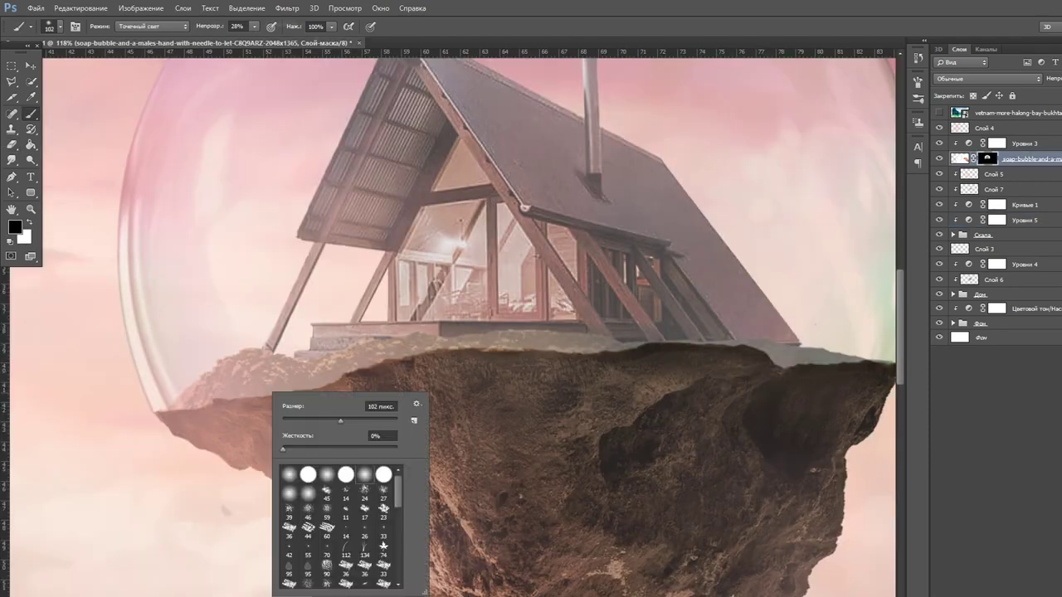
- Paint the bubble mask along the left cliff at 31% opacity and create layer Слой 8
key(Escape)
key(3)
key(1)
drag(218, 386, 341, 377)
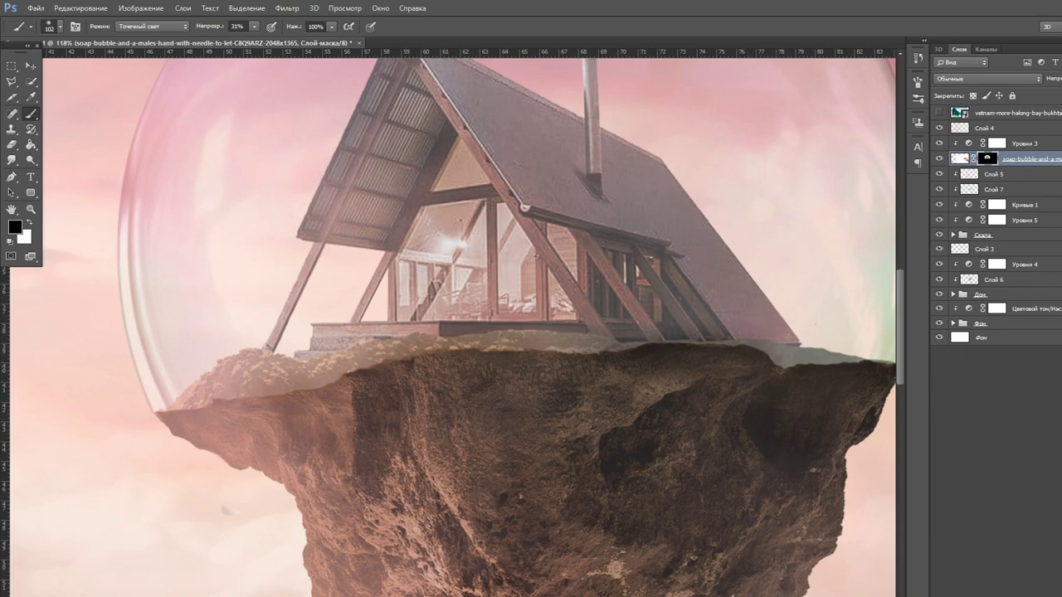
scroll(711, 379, down, 3)
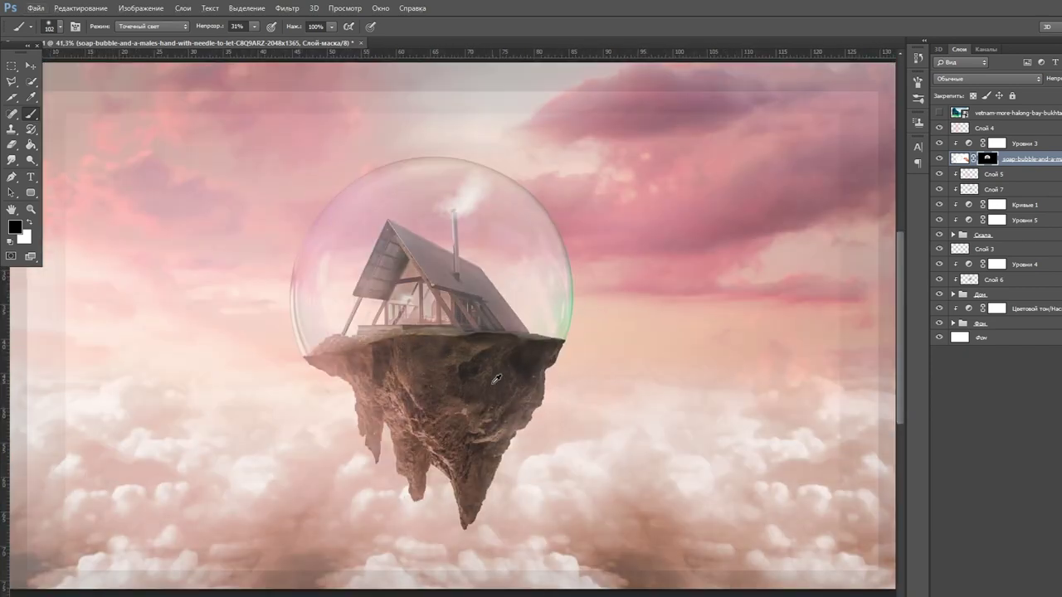
key(ctrl+shift+n)
key(Return)
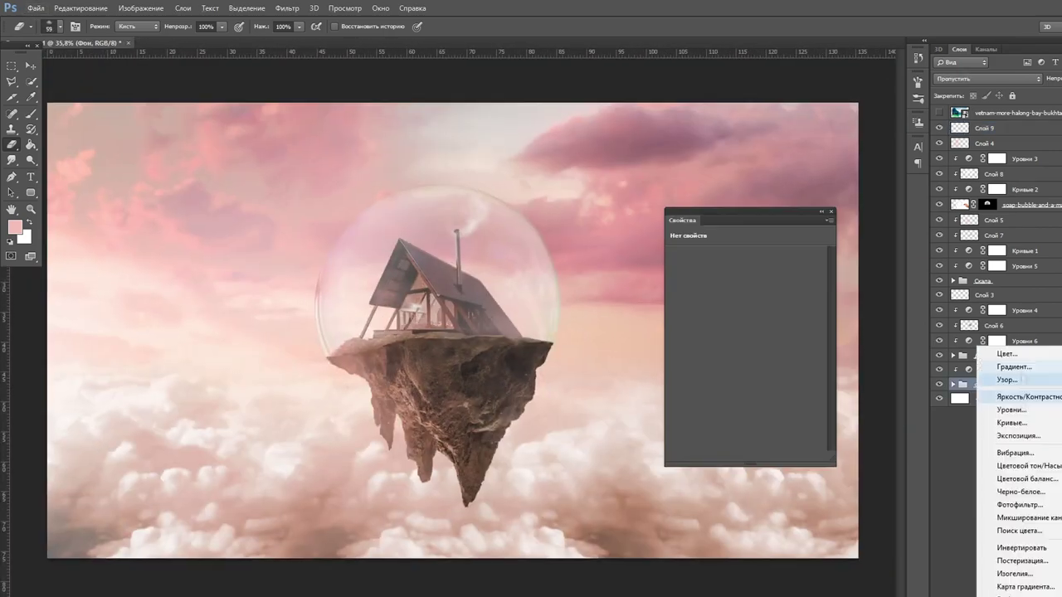
- Add a Levels layer above the background with gamma 0.82 and output 32/243, brush sized to 168
click(995, 409)
drag(687, 341, 756, 341)
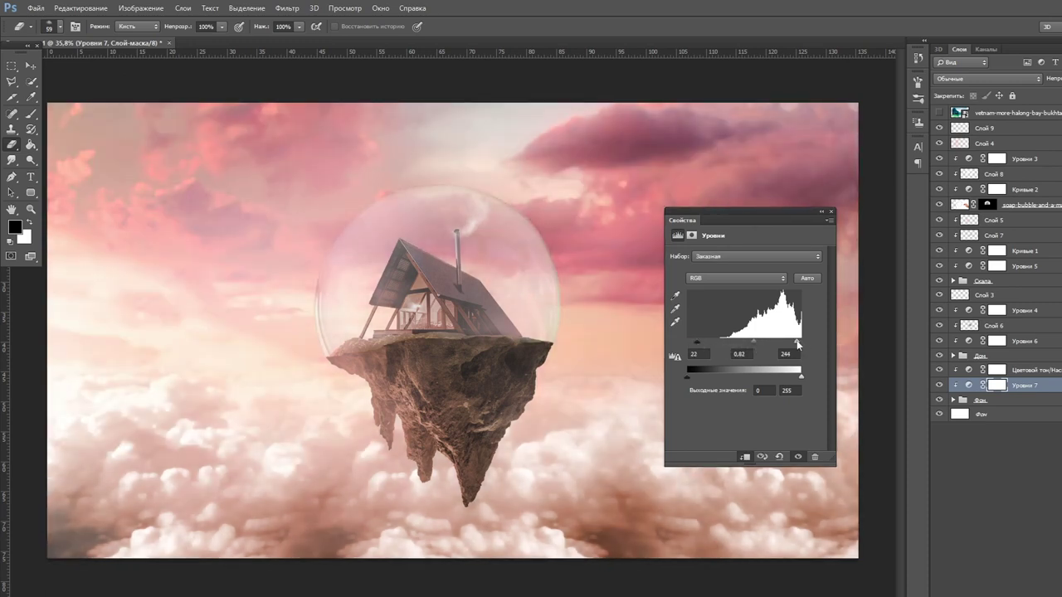
drag(800, 376, 796, 376)
drag(687, 376, 702, 377)
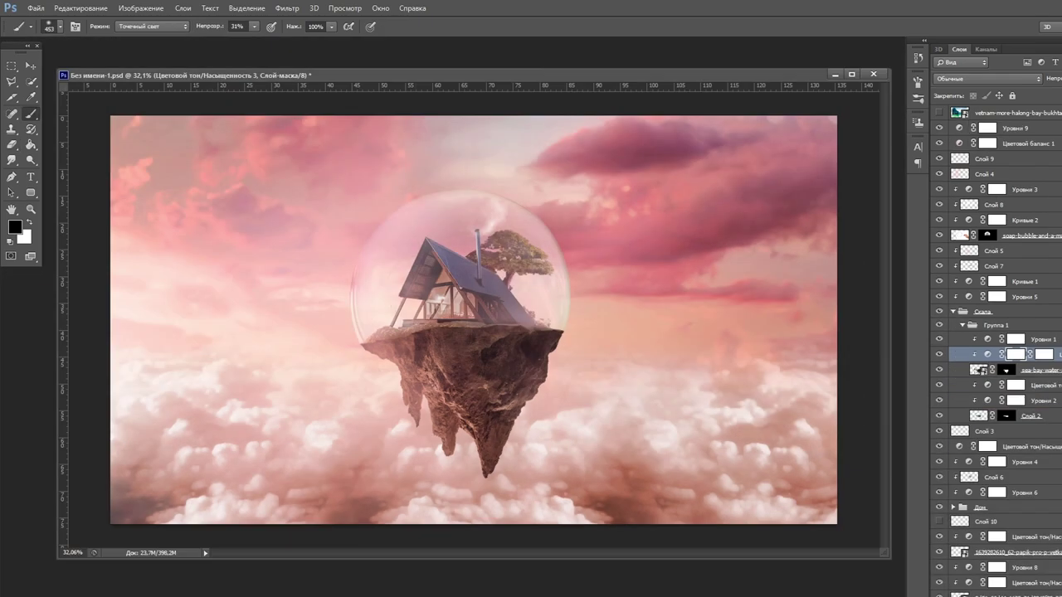
scroll(459, 388, up, 5)
scroll(473, 319, down, 4)
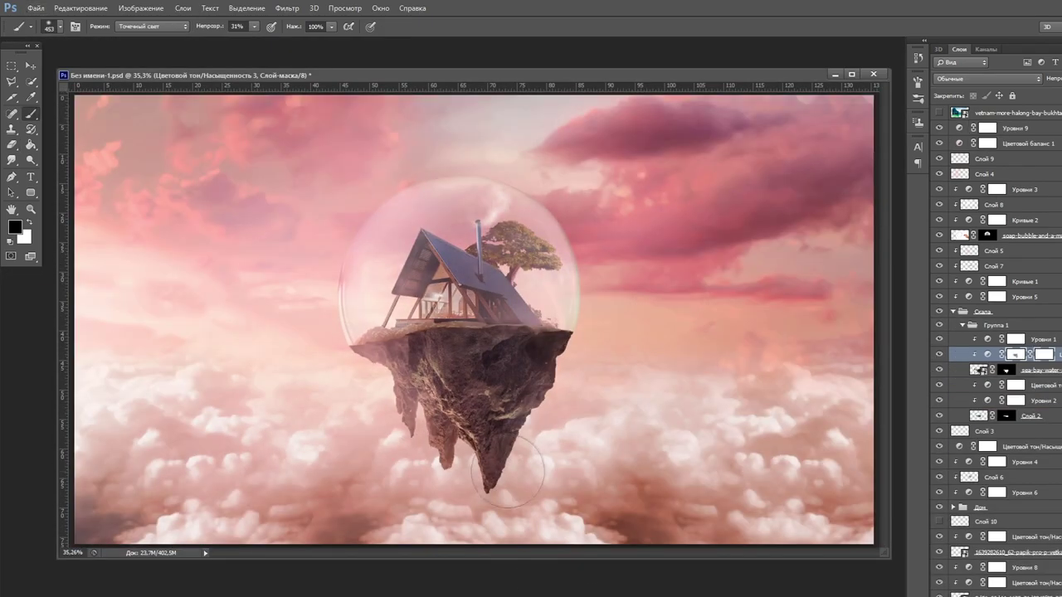
drag(507, 471, 464, 471)
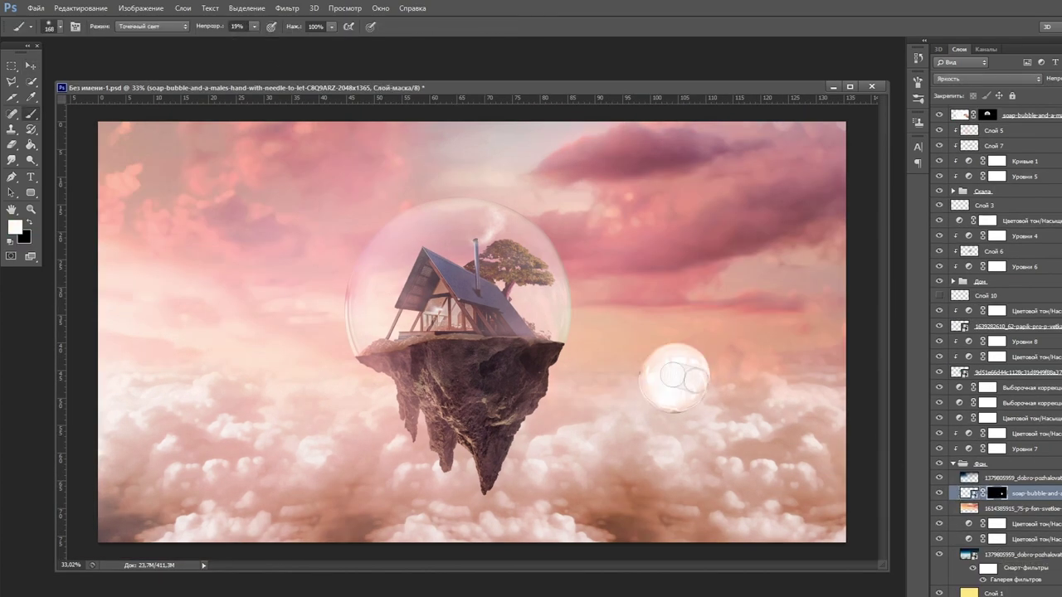
- Swap the colours, set the brush to 236, and change the bubble layer's blend mode
key(x)
right_click(685, 378)
key(Escape)
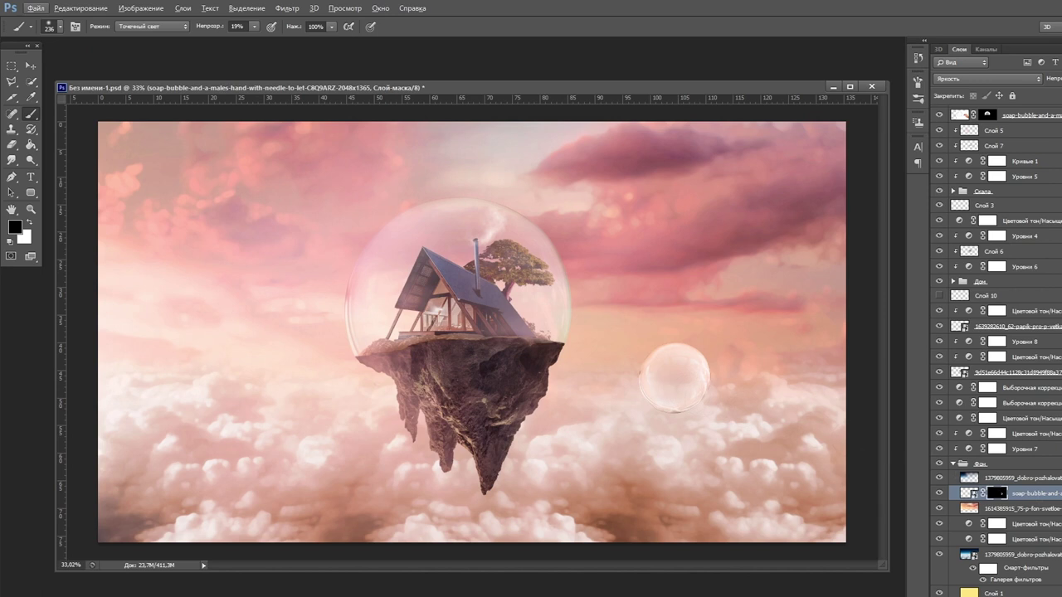
click(987, 78)
click(979, 336)
- Duplicate the bubble, enlarge the copy at upper right, and apply a Gaussian Blur to it
key(v)
mouse_move(685, 402)
mouse_down()
mouse_move(647, 301)
mouse_move(771, 330)
mouse_up()
key(ctrl+t)
key(Return)
click(287, 7)
click(530, 178)
key(Return)
- Duplicate the bubble into a small copy and a tiny copy, scaling each down
key(ctrl+j)
key(ctrl+t)
mouse_move(710, 342)
mouse_down()
mouse_move(655, 325)
mouse_move(332, 464)
mouse_up()
key(Return)
key(ctrl+j)
scroll(465, 332, down, 2)
key(ctrl+j)
key(ctrl+t)
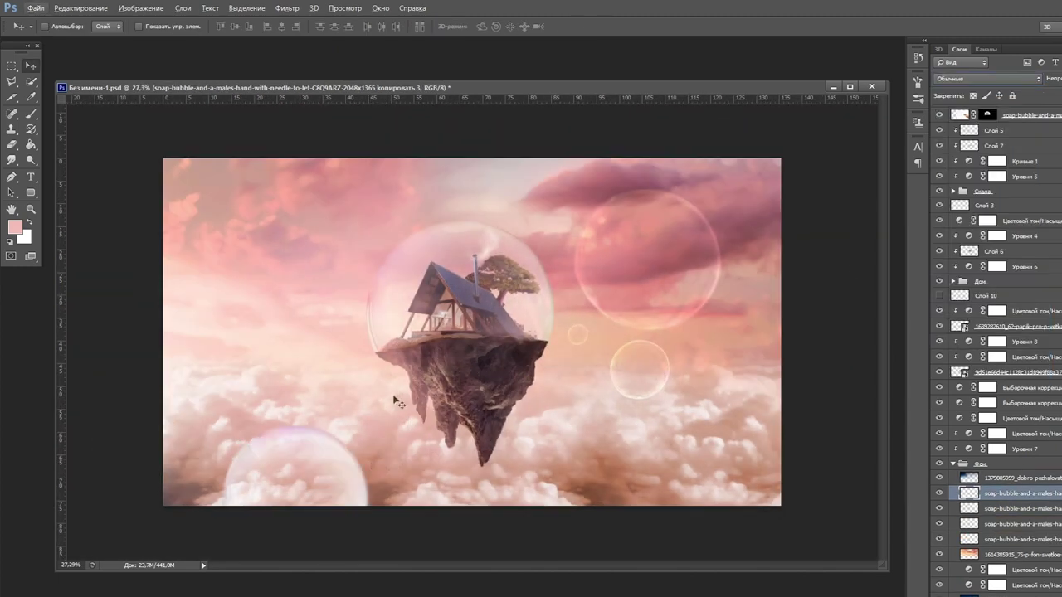
scroll(395, 399, down, 1)
scroll(507, 388, up, 2)
drag(505, 218, 307, 219)
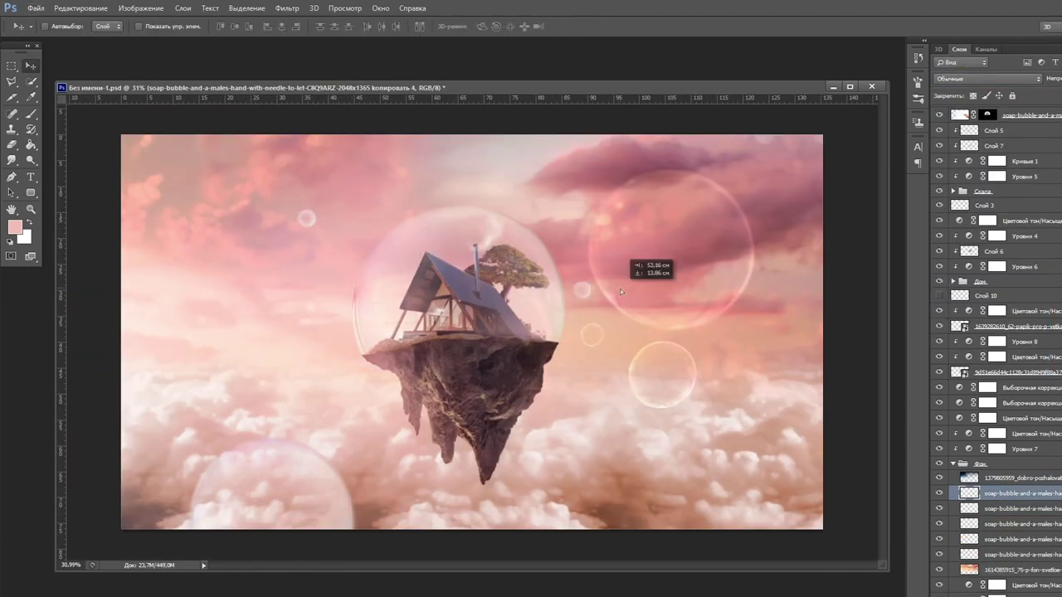
key(Return)
- Make another bubble copy and resize it at the lower left
key(ctrl+j)
scroll(751, 335, down, 1)
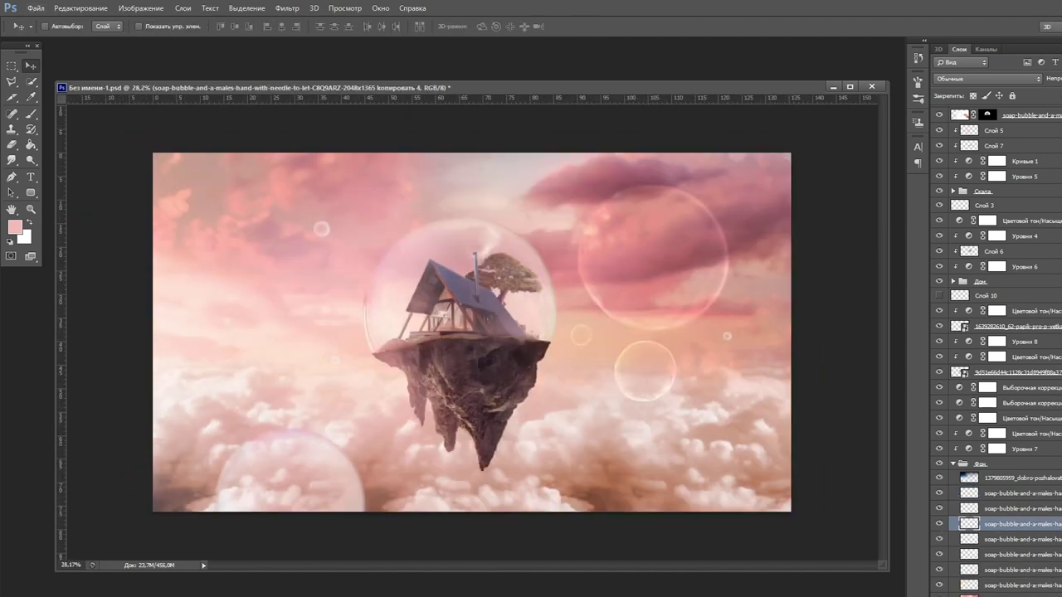
scroll(465, 386, up, 2)
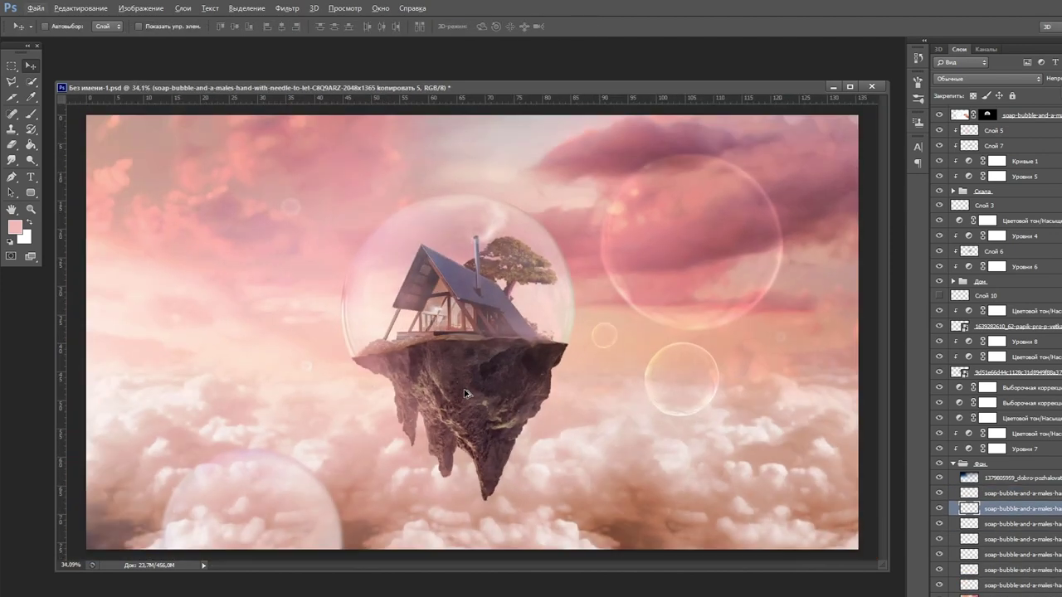
key(ctrl+j)
key(ctrl+t)
scroll(464, 332, down, 2)
scroll(465, 331, up, 1)
drag(341, 431, 312, 455)
scroll(465, 331, up, 1)
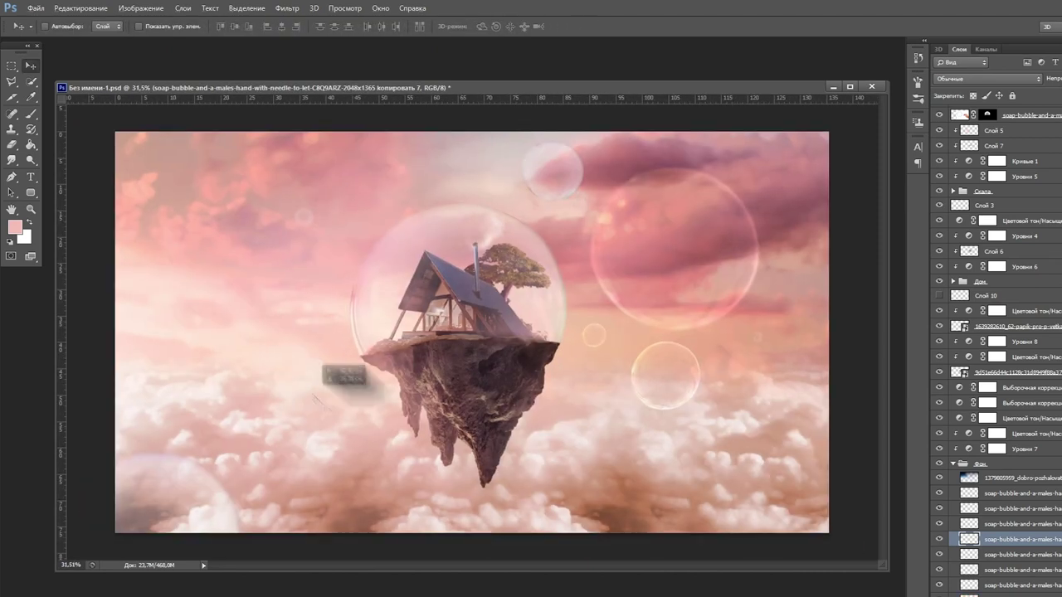
drag(999, 183, 995, 125)
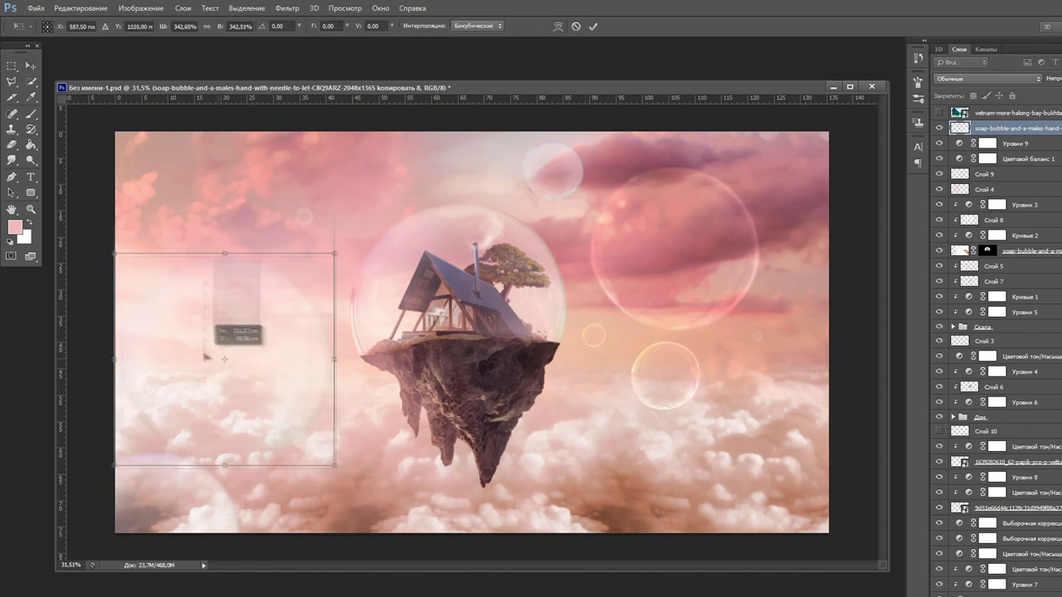
- Move a bubble copy to the top left and place a resized copy at the lower right
drag(793, 188, 280, 148)
scroll(338, 304, down, 2)
scroll(373, 280, up, 3)
scroll(373, 280, down, 2)
drag(373, 281, 701, 481)
key(ctrl+t)
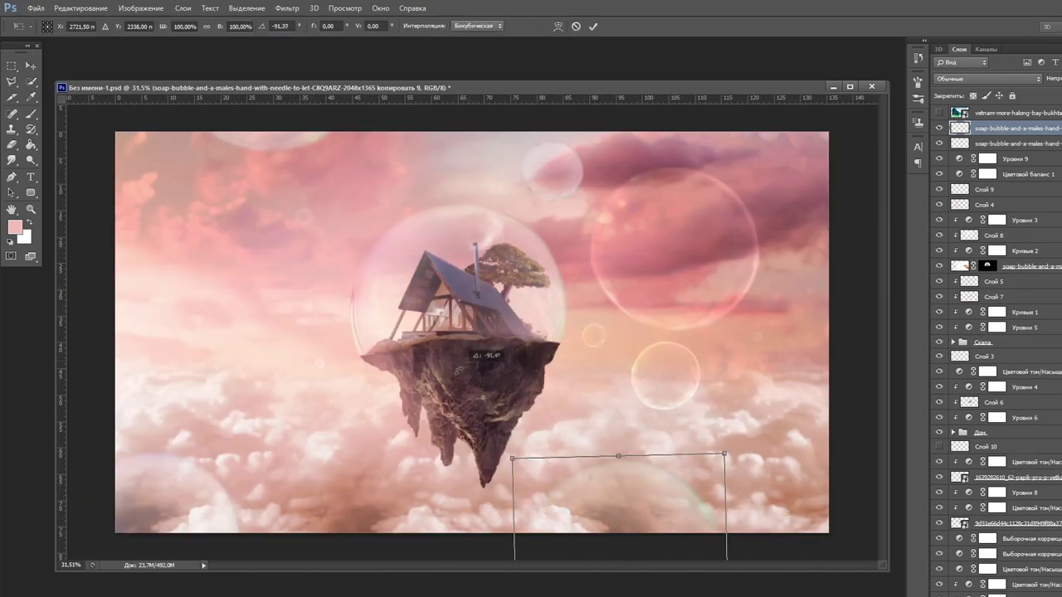
key(Return)
scroll(744, 423, up, 1)
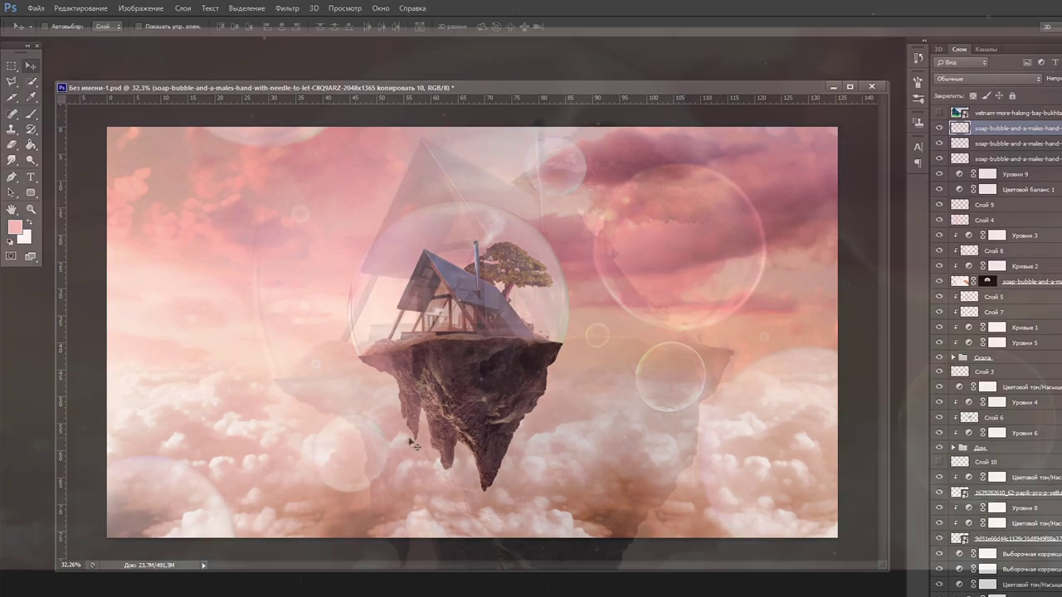